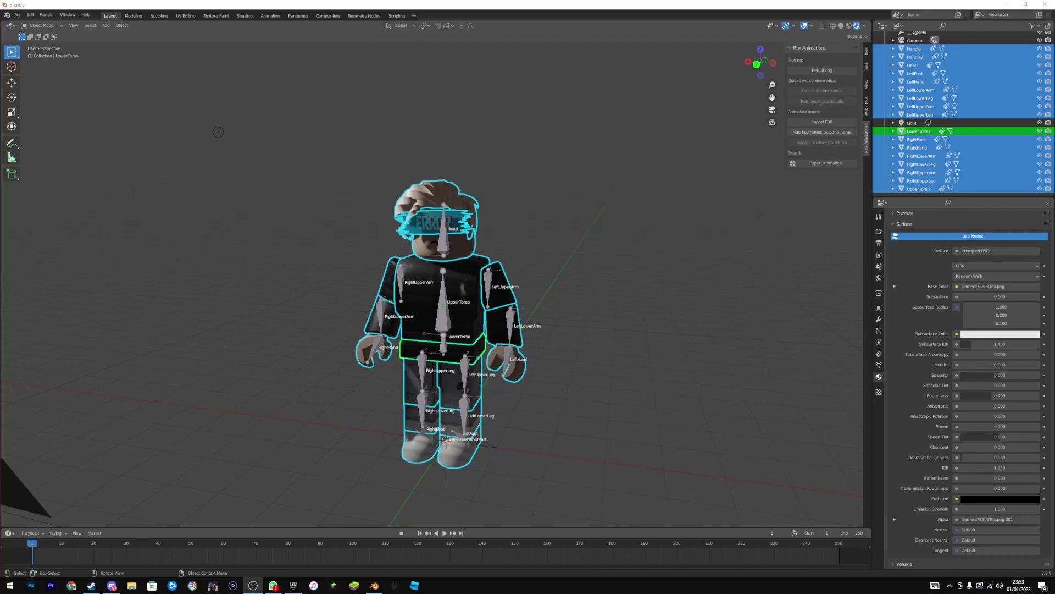
Step: Hide the bone rig and examine the Roblox character model without its bones
{"action": "left_click", "coordinate": [440, 240]}
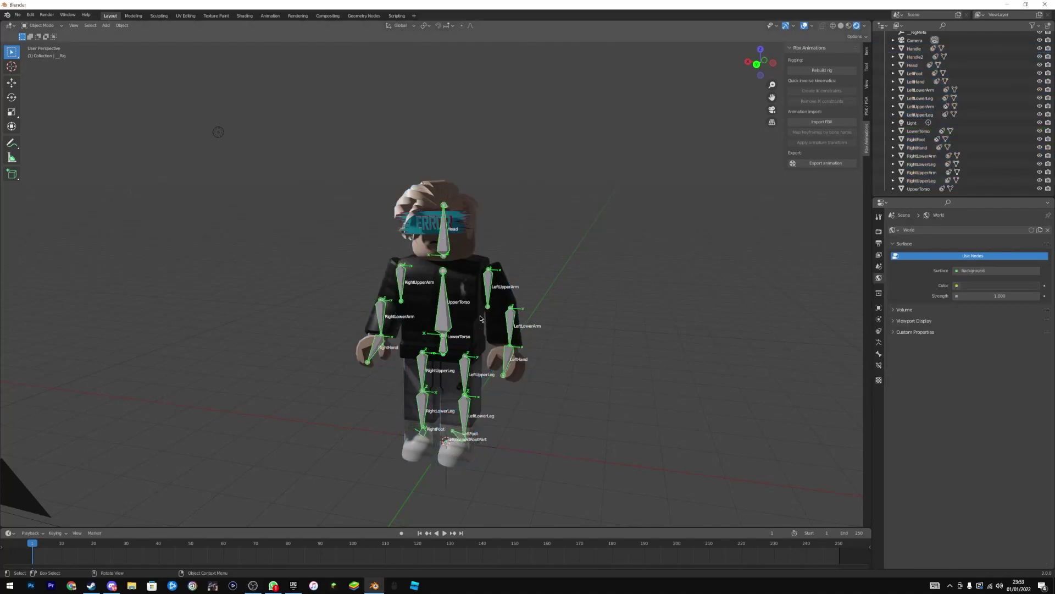
{"action": "key", "text": "h"}
{"action": "middle_click_drag", "start_coordinate": [494, 324], "coordinate": [191, 337]}
{"action": "scroll", "coordinate": [212, 333], "scroll_direction": "up", "scroll_amount": 2}
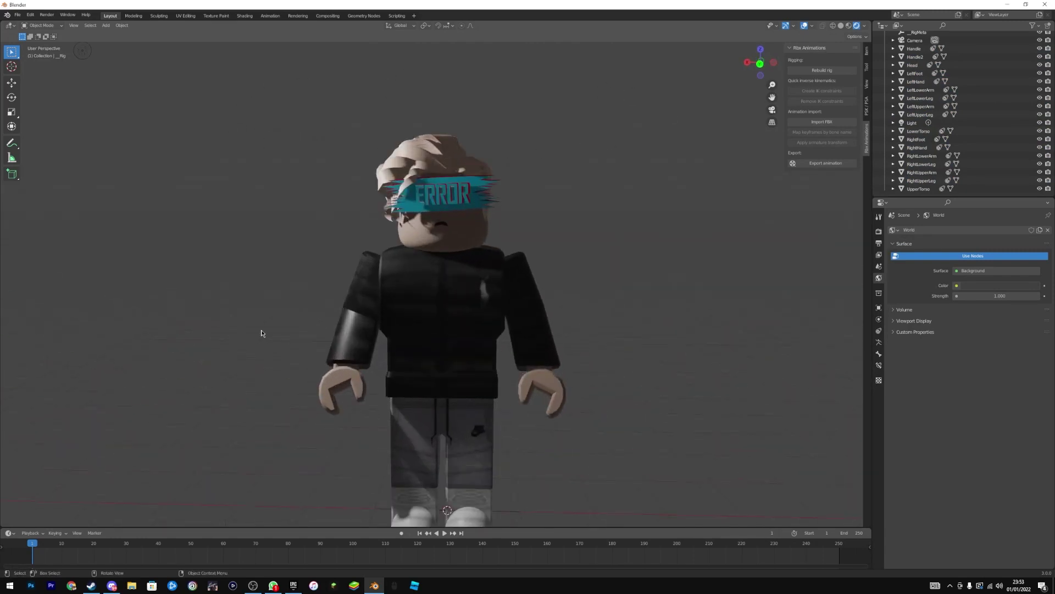
{"action": "middle_click_drag", "start_coordinate": [262, 332], "coordinate": [575, 217]}
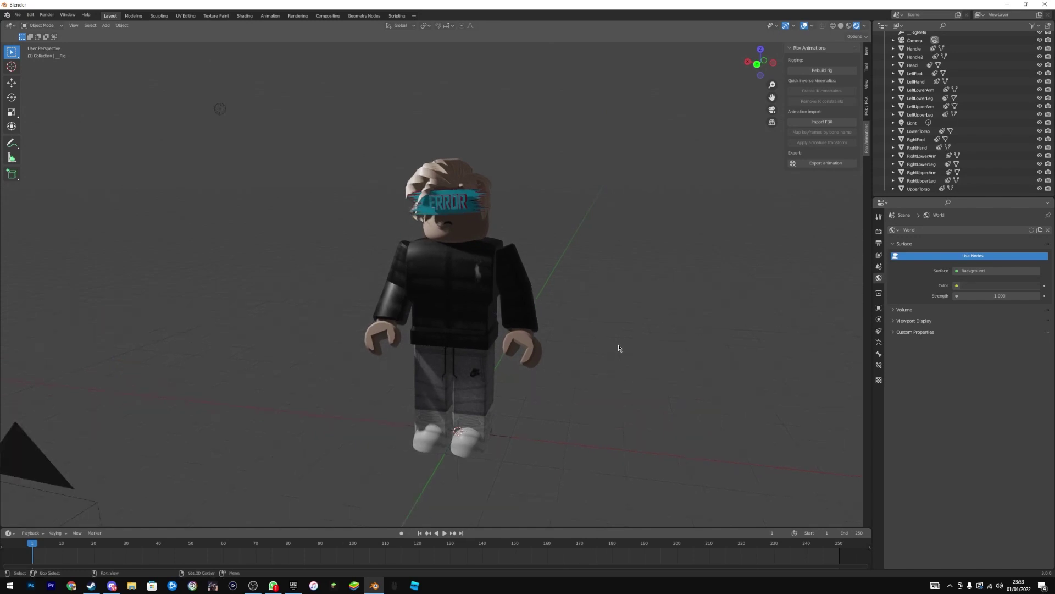
{"action": "scroll", "coordinate": [618, 347], "scroll_direction": "up", "scroll_amount": 2}
{"action": "middle_click_drag", "start_coordinate": [618, 348], "coordinate": [576, 421]}
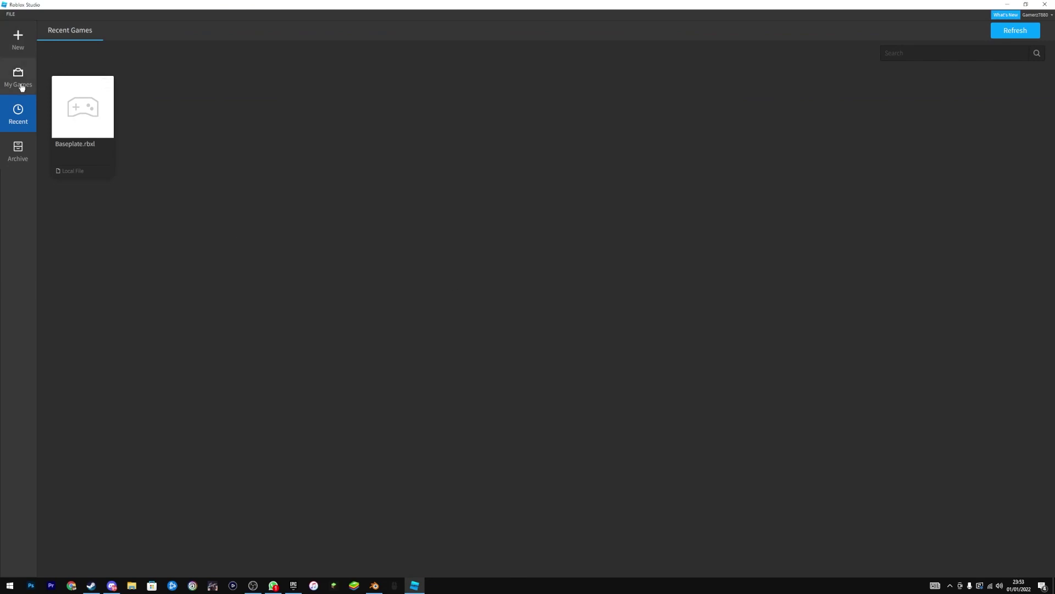
Step: Switch to Roblox Studio and create a new place from the Baseplate template
{"action": "left_click", "coordinate": [22, 86]}
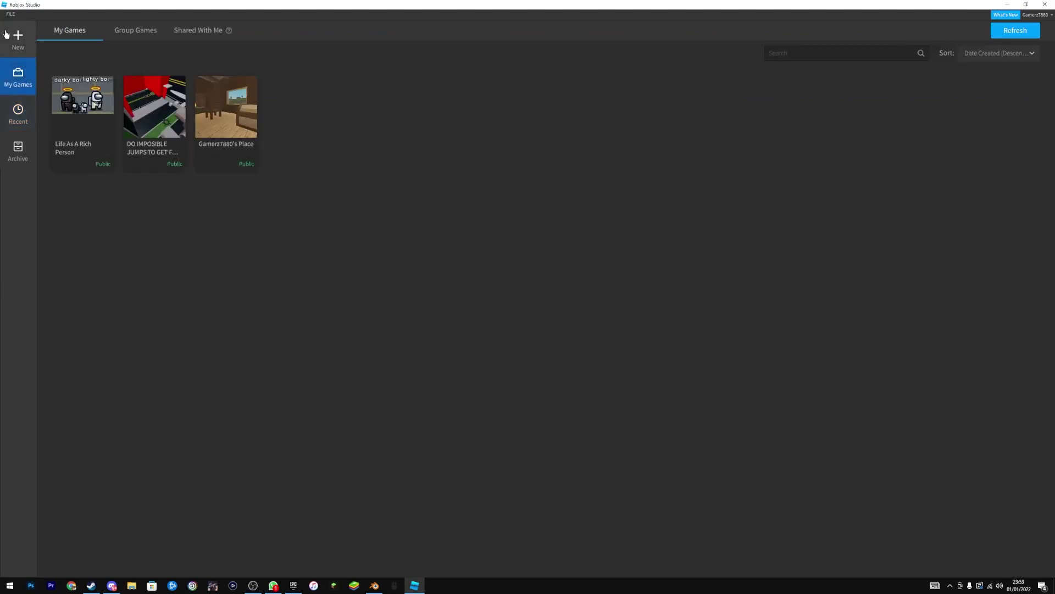
{"action": "left_click", "coordinate": [18, 37]}
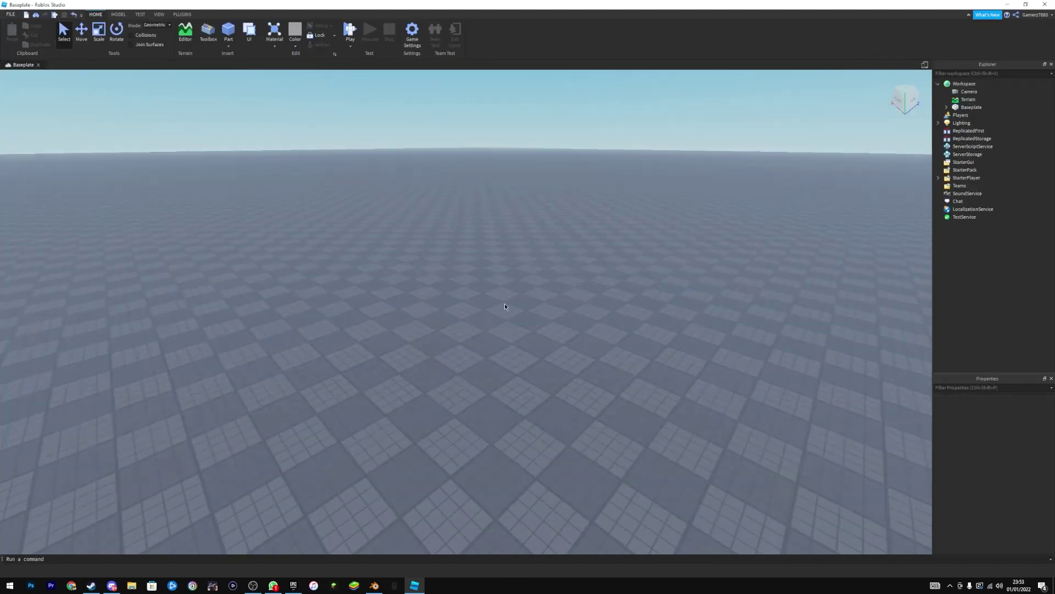
{"action": "scroll", "coordinate": [507, 324], "scroll_direction": "up", "scroll_amount": 2}
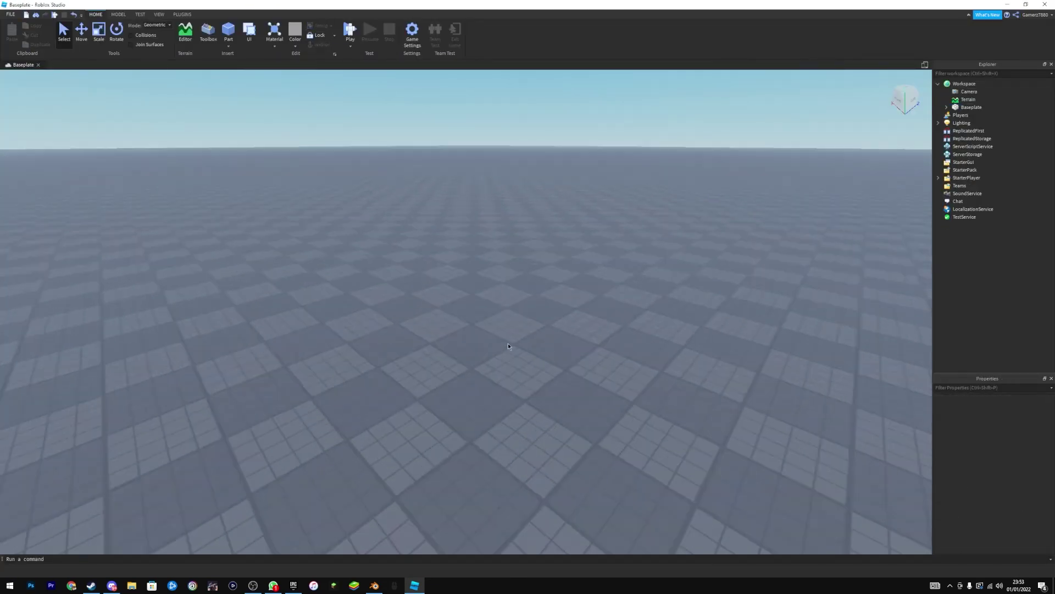
Step: Insert the player's avatar as an Old R15 rig with the Character Inserter plugin and close the plugin
{"action": "left_click", "coordinate": [181, 15]}
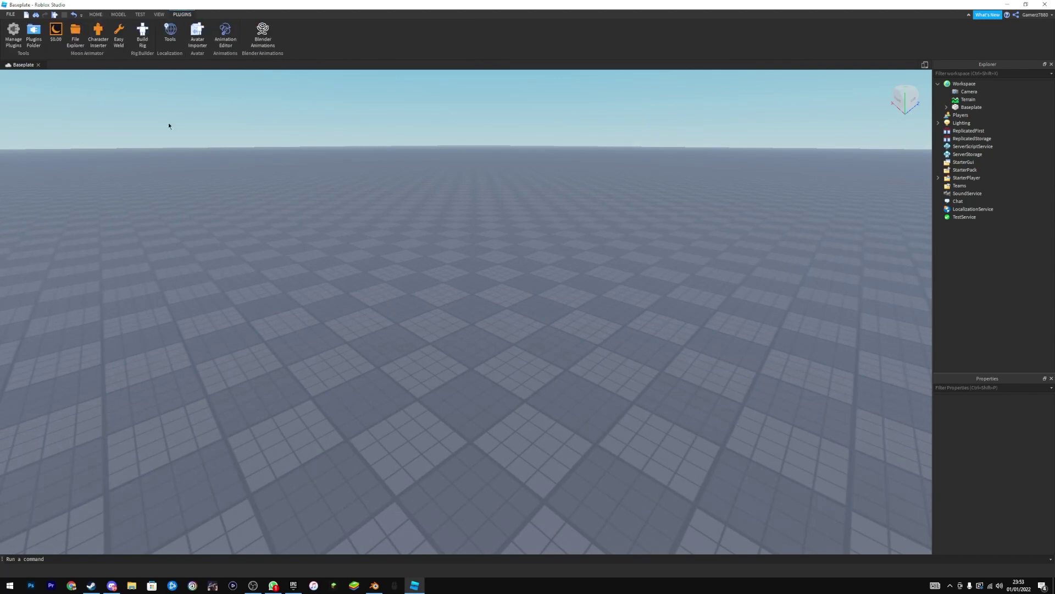
{"action": "left_click", "coordinate": [99, 36]}
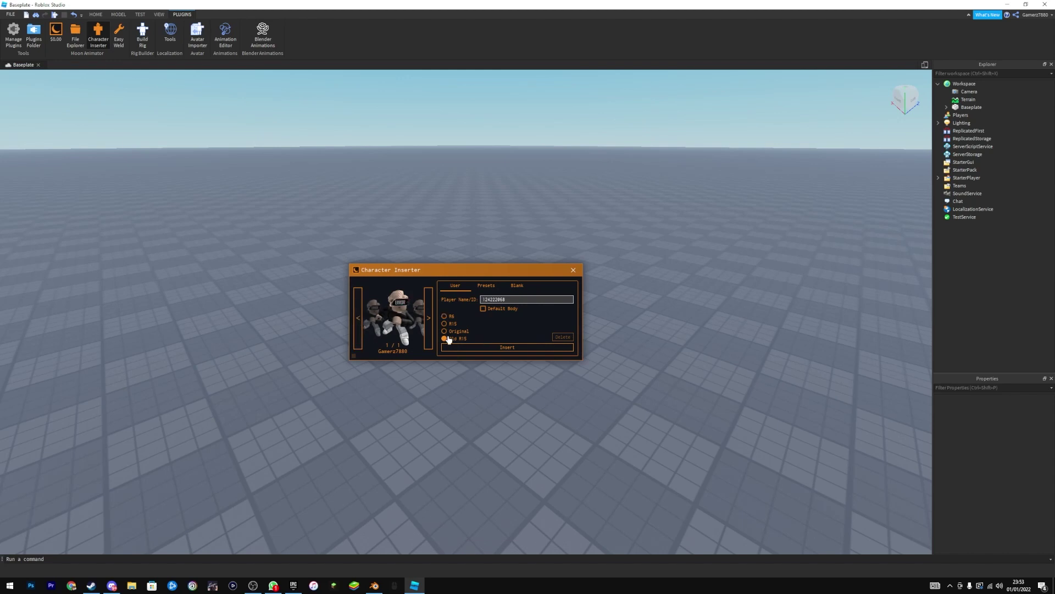
{"action": "left_click", "coordinate": [493, 348]}
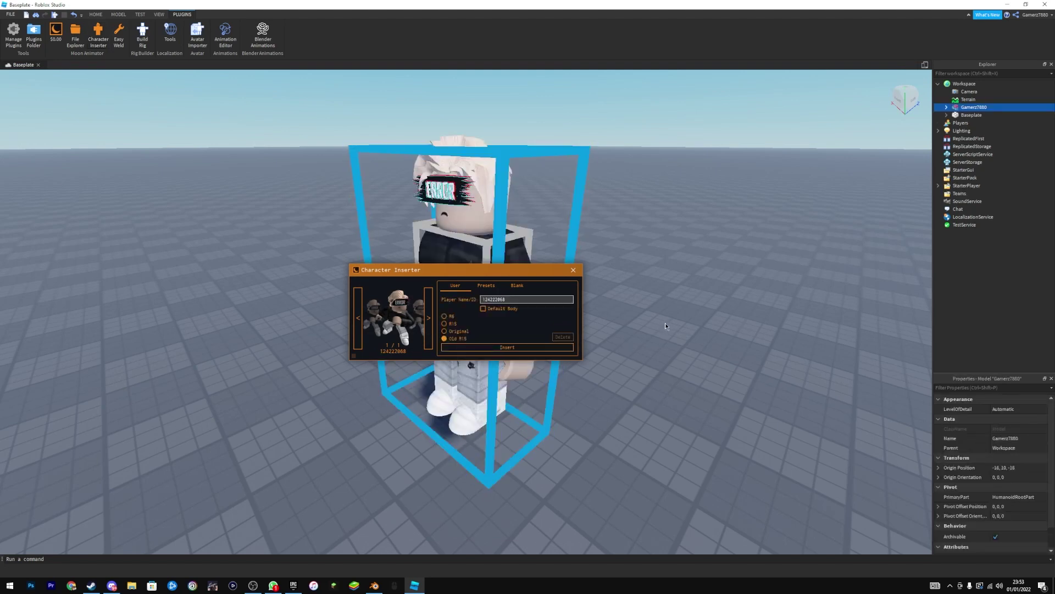
{"action": "left_click", "coordinate": [572, 271]}
Step: Set the inserted character model's Origin Position to 0, 0, 0
{"action": "right_click_drag", "start_coordinate": [610, 296], "coordinate": [679, 310]}
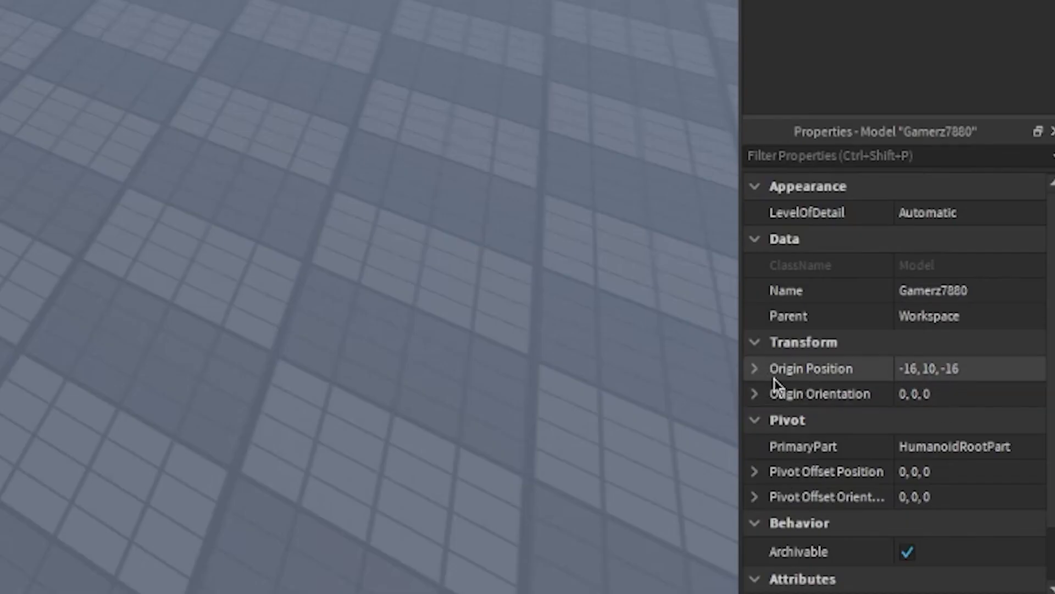
{"action": "left_click", "coordinate": [947, 371]}
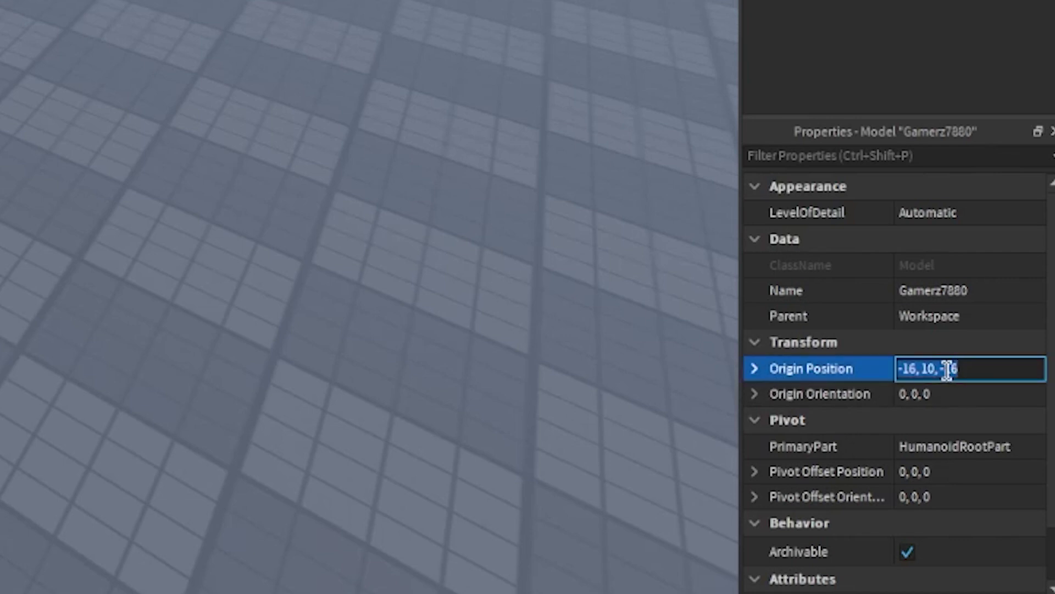
{"action": "type", "text": "0,0,0"}
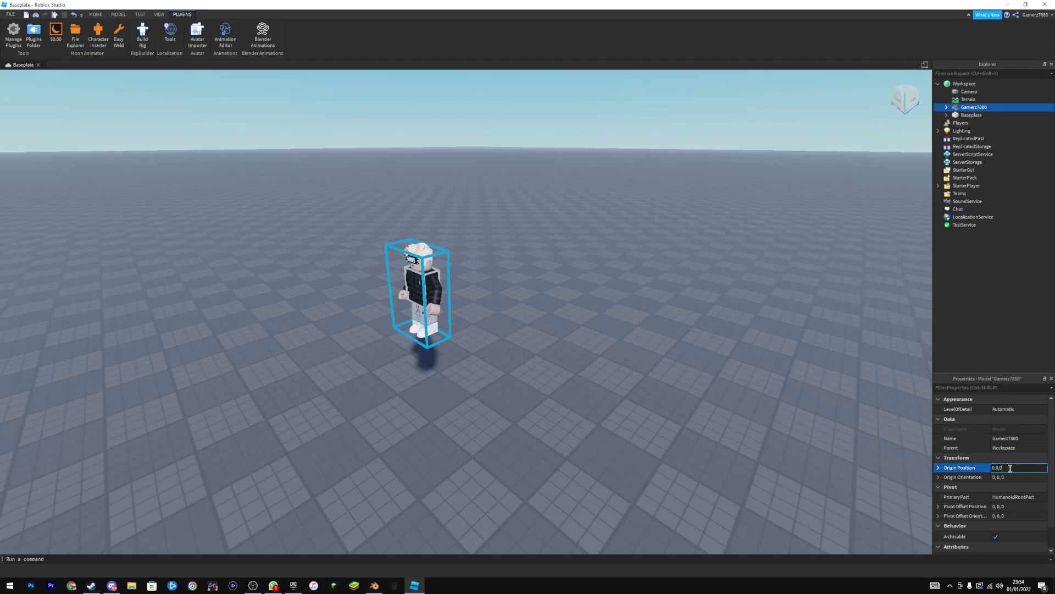
{"action": "key", "text": "Return"}
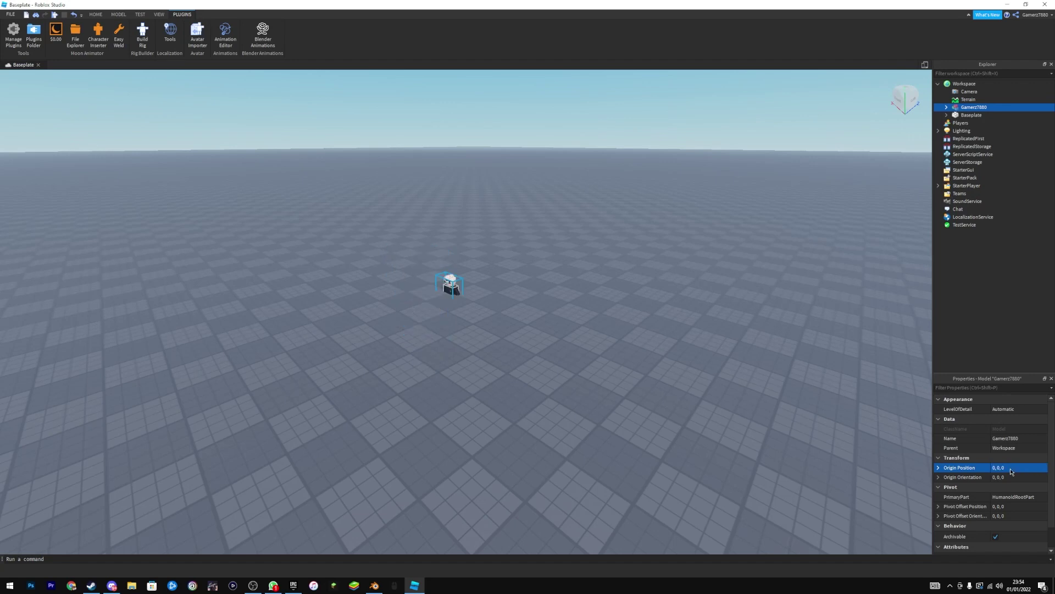
{"action": "scroll", "coordinate": [509, 304], "scroll_direction": "up", "scroll_amount": 3}
{"action": "middle_click_drag", "start_coordinate": [509, 304], "coordinate": [539, 310]}
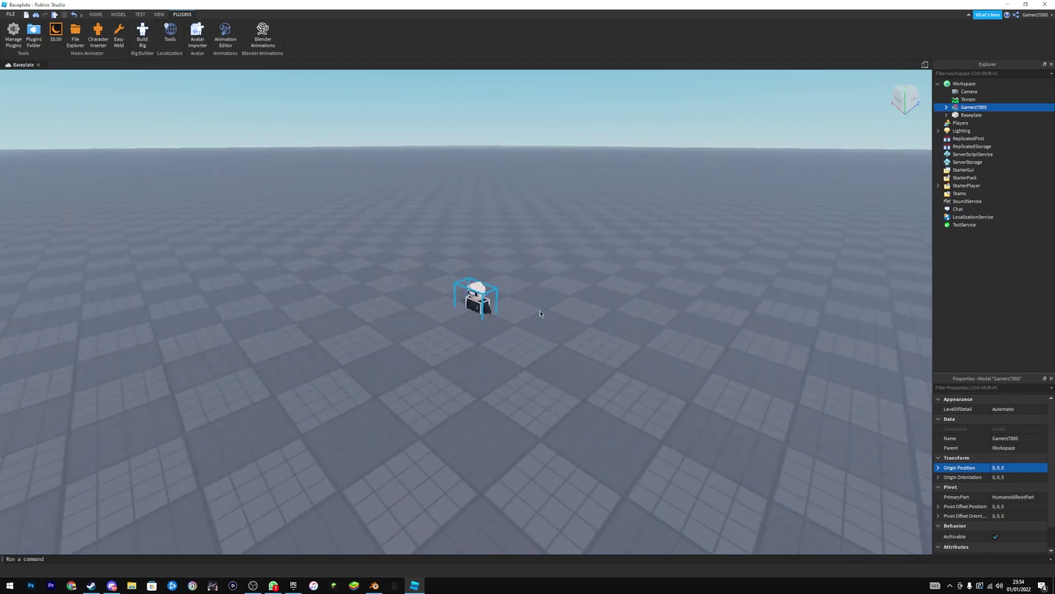
Step: Make the character the active rig in the Blender Animations plugin and reset its Origin Position to 0, 0, 0
{"action": "left_click", "coordinate": [273, 43]}
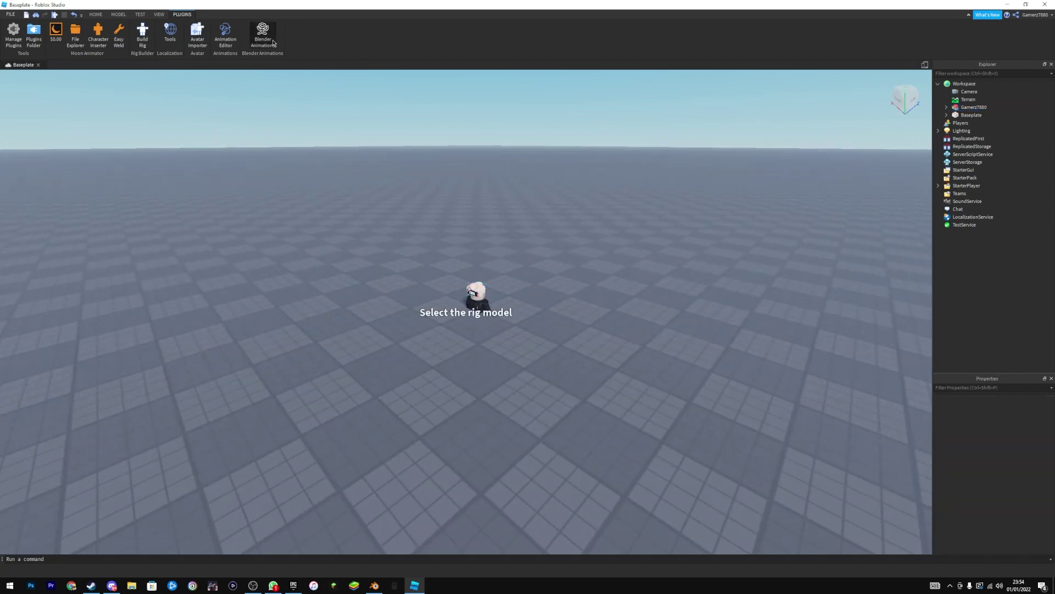
{"action": "left_click", "coordinate": [475, 295]}
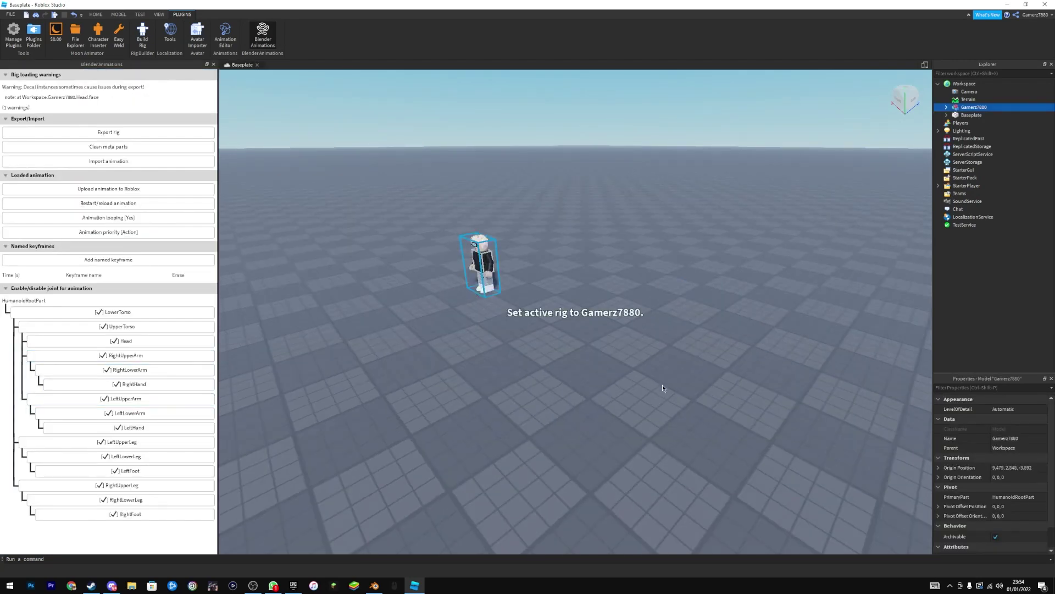
{"action": "left_click", "coordinate": [1017, 468]}
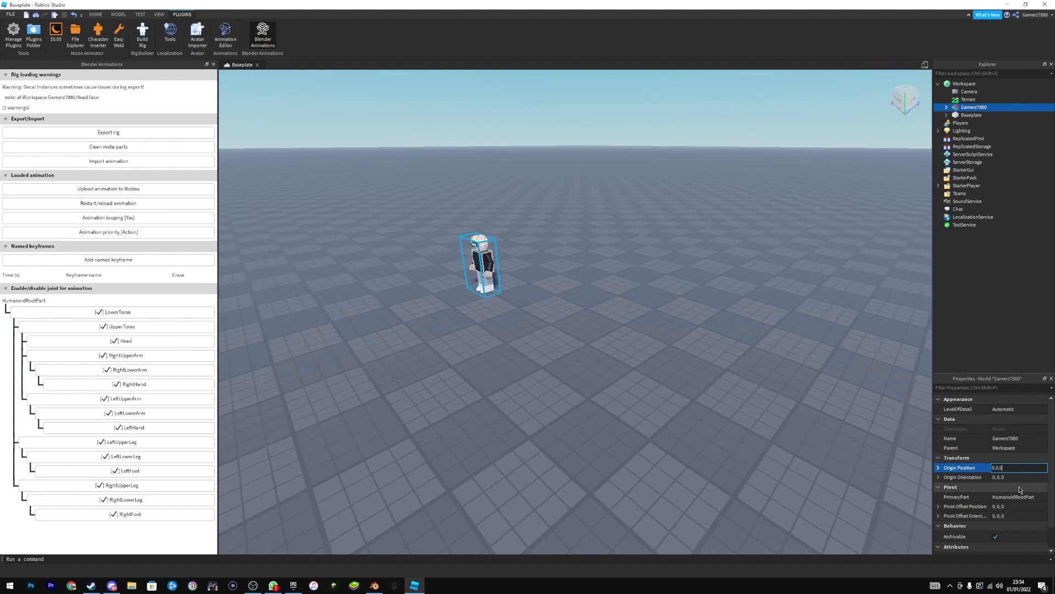
{"action": "key", "text": "Return"}
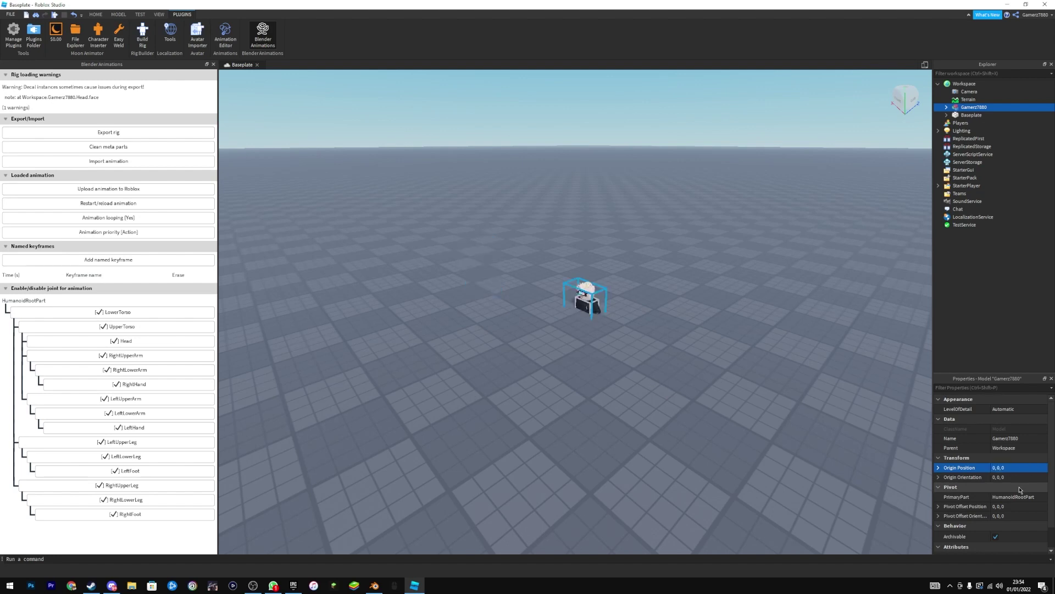
Step: Start exporting the active rig as an OBJ file to the General (E:) drive and cancel the save
{"action": "left_click", "coordinate": [143, 136]}
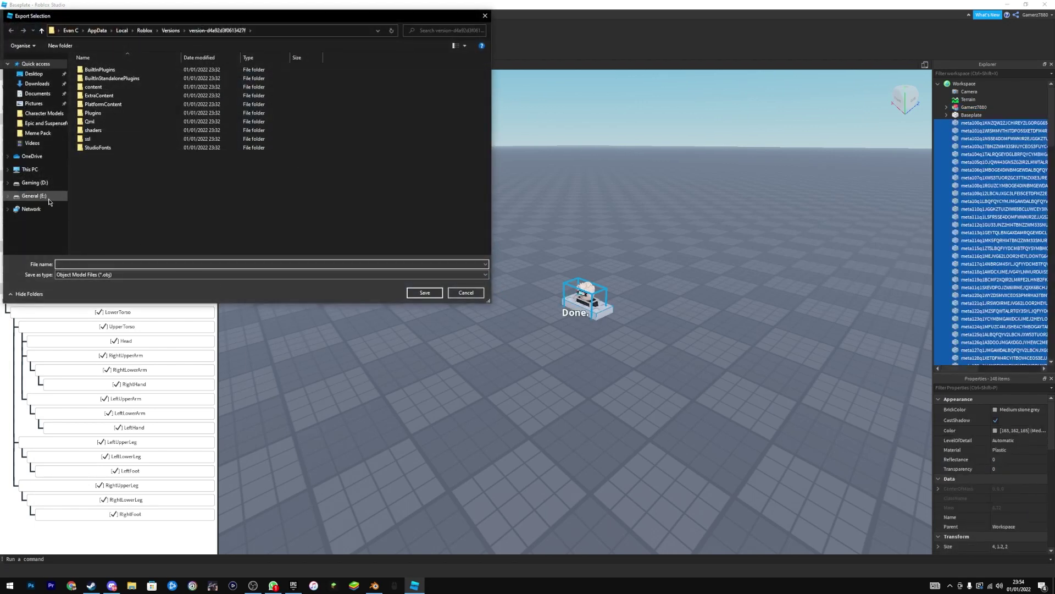
{"action": "left_click", "coordinate": [34, 196]}
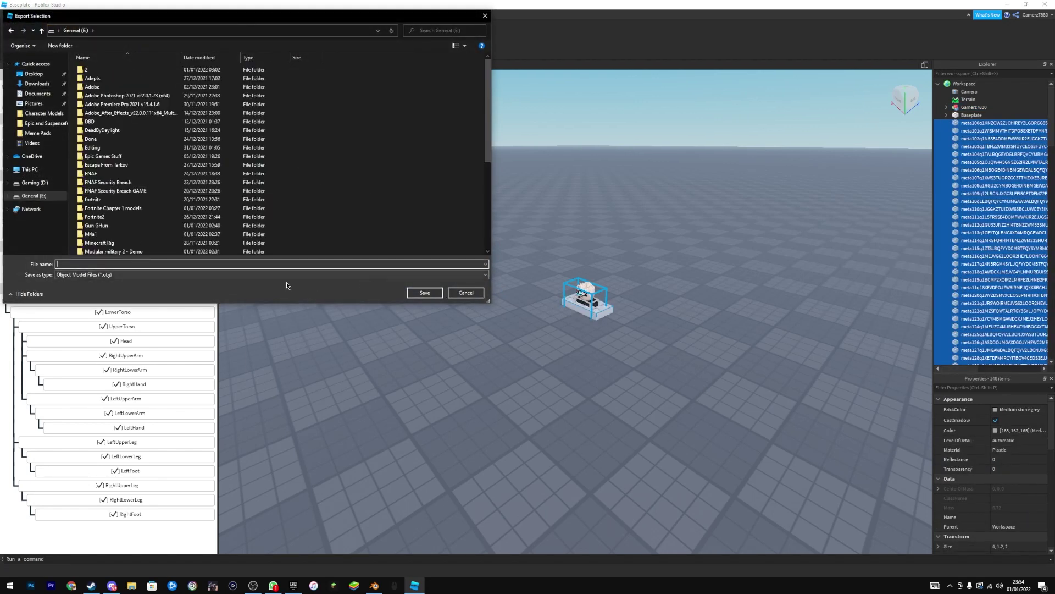
{"action": "left_click", "coordinate": [455, 296]}
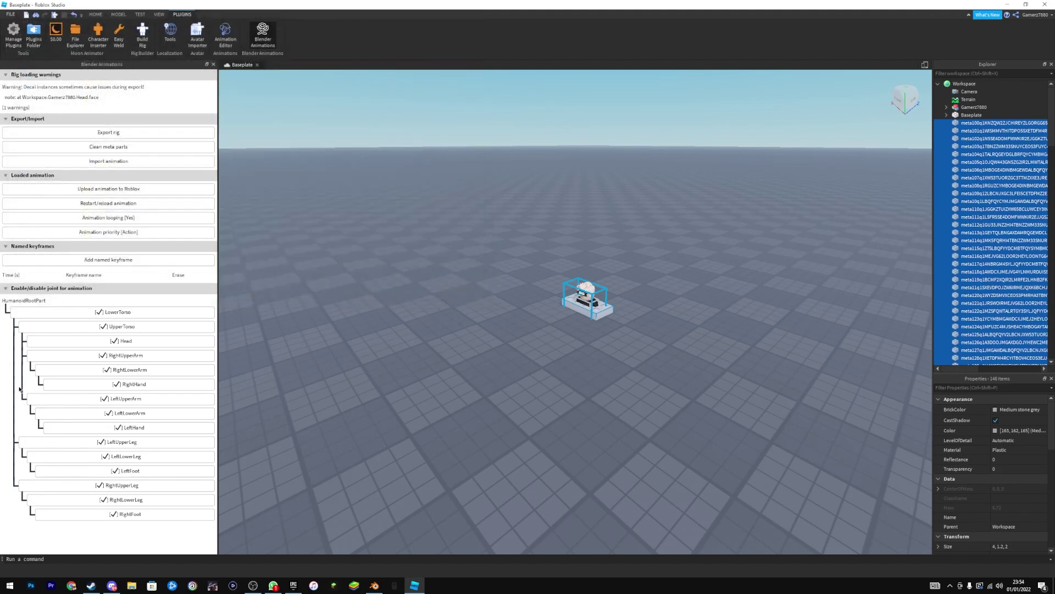
Step: Close Roblox Studio, switch to a new Blender scene and delete the default cube
{"action": "left_click", "coordinate": [1047, 5]}
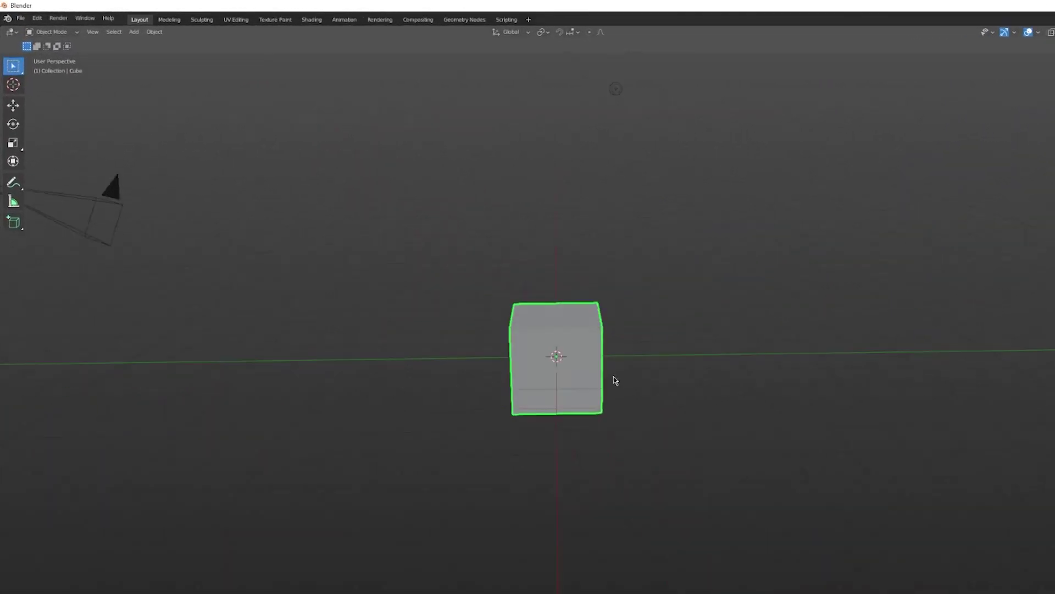
{"action": "key", "text": "Delete"}
{"action": "middle_click_drag", "start_coordinate": [773, 463], "coordinate": [929, 465]}
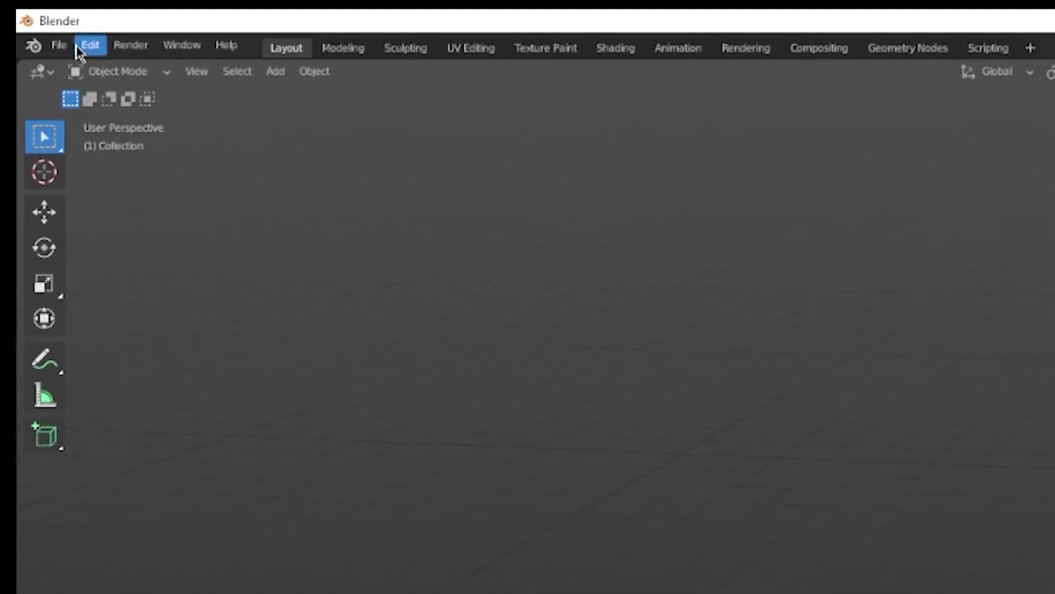
Step: Start installing the robloxblender2.py add-on from the Downloads folder, cancel the installation and close the preferences
{"action": "left_click", "coordinate": [77, 48]}
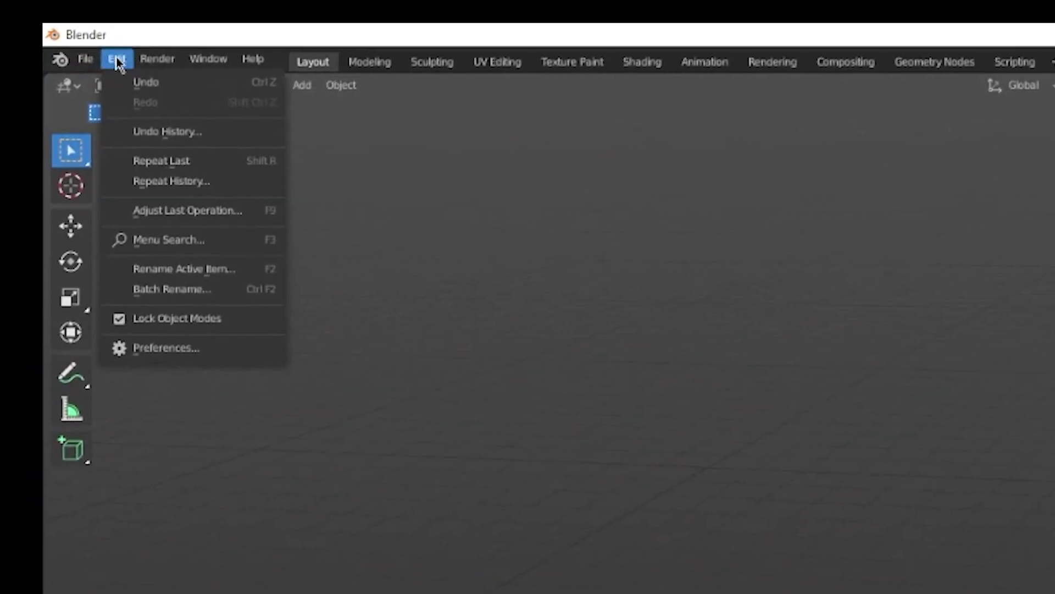
{"action": "left_click", "coordinate": [123, 337]}
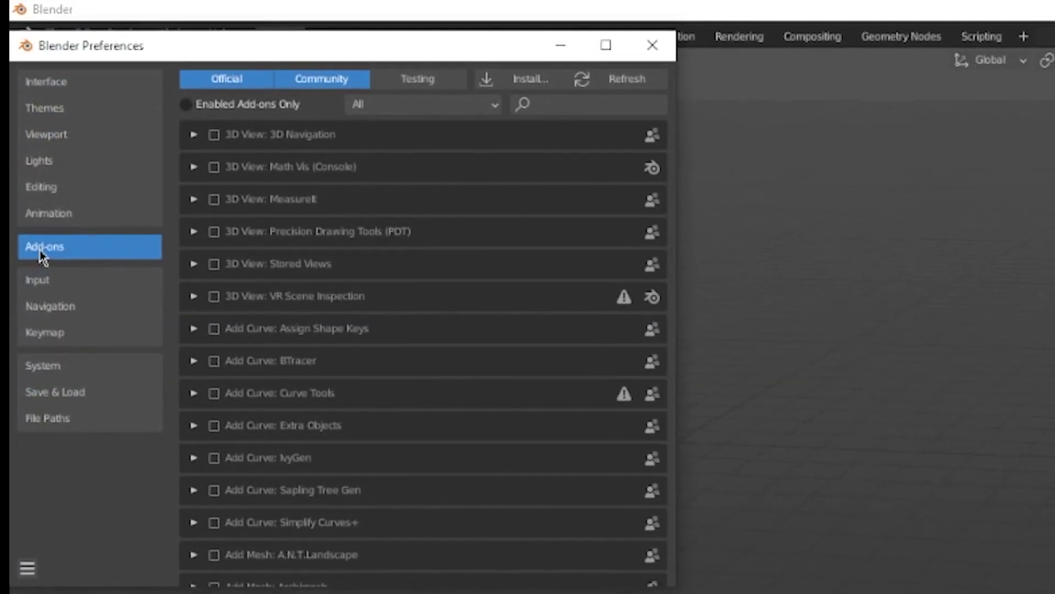
{"action": "left_click", "coordinate": [511, 77]}
{"action": "left_click", "coordinate": [91, 123]}
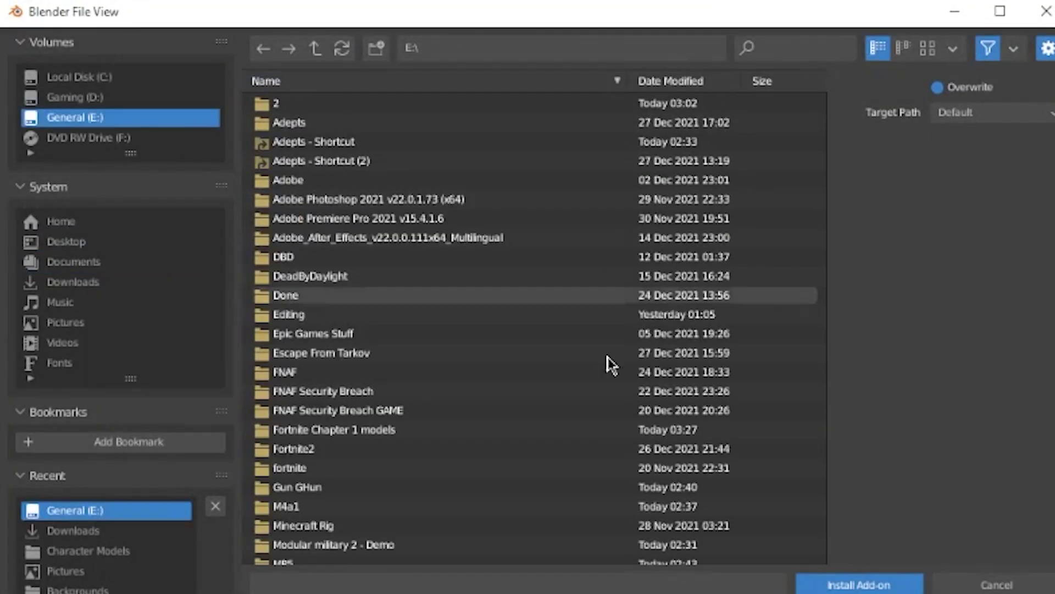
{"action": "scroll", "coordinate": [614, 530], "scroll_direction": "down", "scroll_amount": 6}
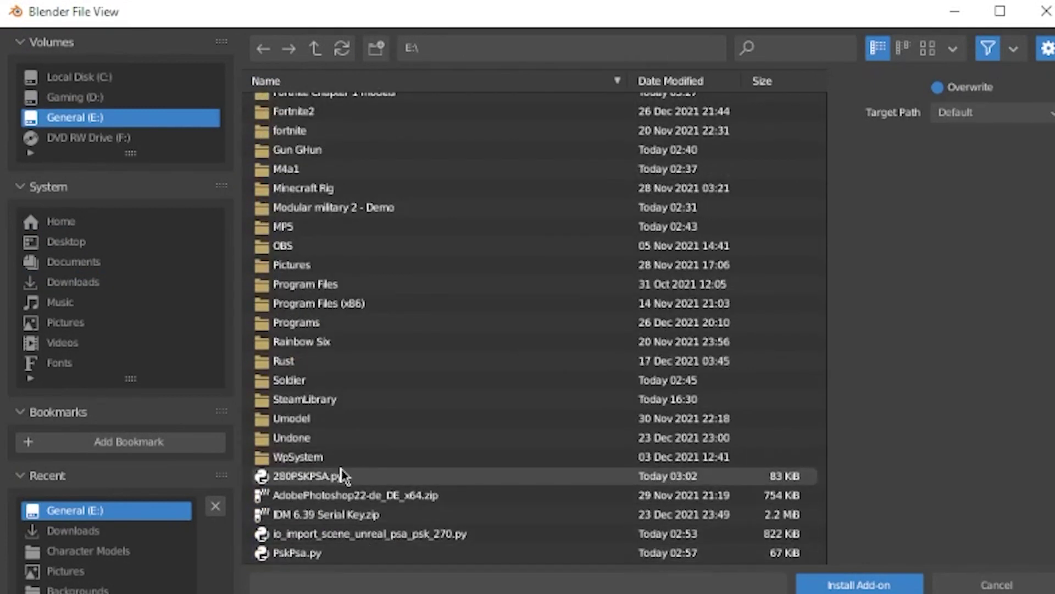
{"action": "left_click", "coordinate": [73, 531]}
{"action": "left_click", "coordinate": [346, 495]}
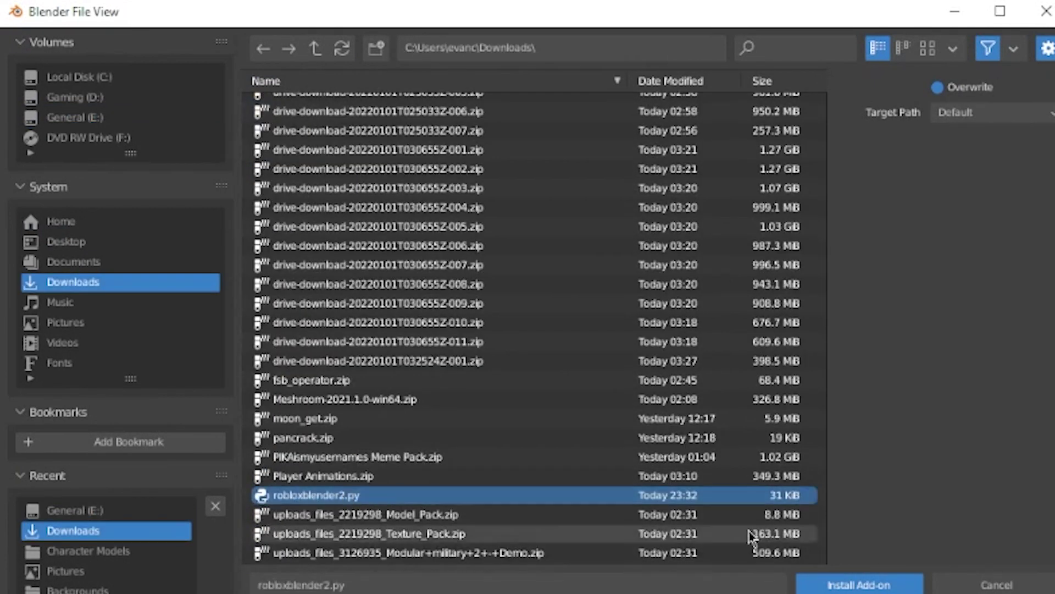
{"action": "left_click", "coordinate": [981, 586]}
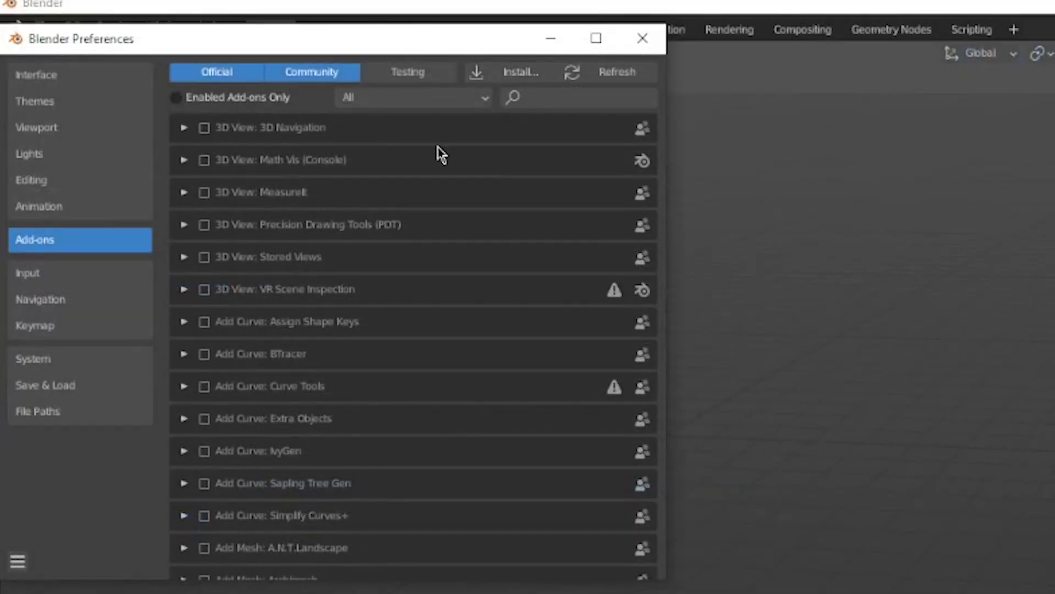
{"action": "left_click", "coordinate": [204, 128]}
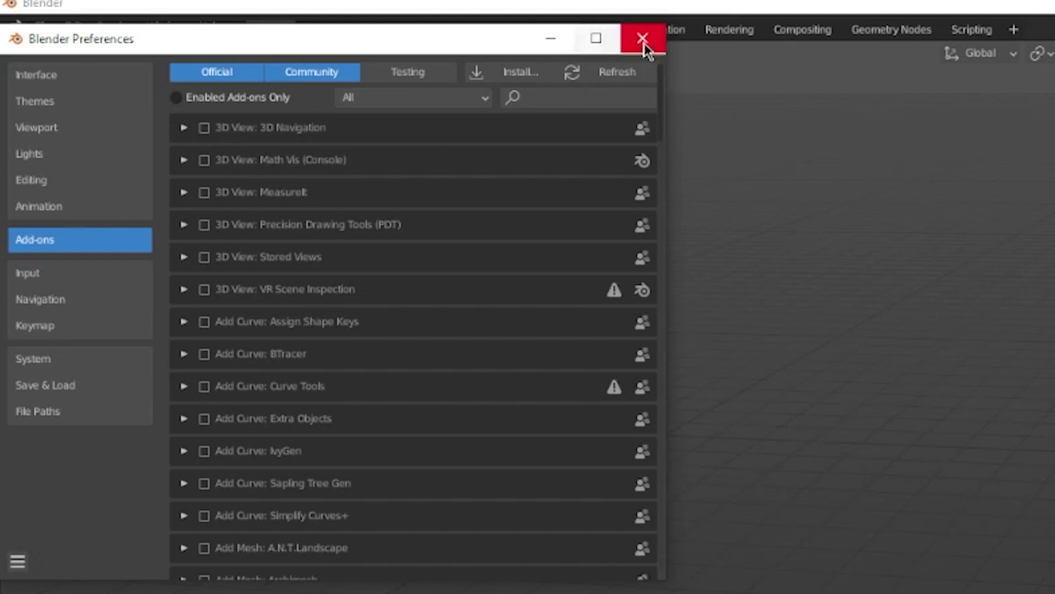
{"action": "left_click", "coordinate": [642, 39]}
Step: Import My Roblox Avatar Rig.obj from the General (E:) drive using the Rbx Animations rig import
{"action": "middle_click_drag", "start_coordinate": [949, 372], "coordinate": [973, 398]}
{"action": "left_click", "coordinate": [42, 26]}
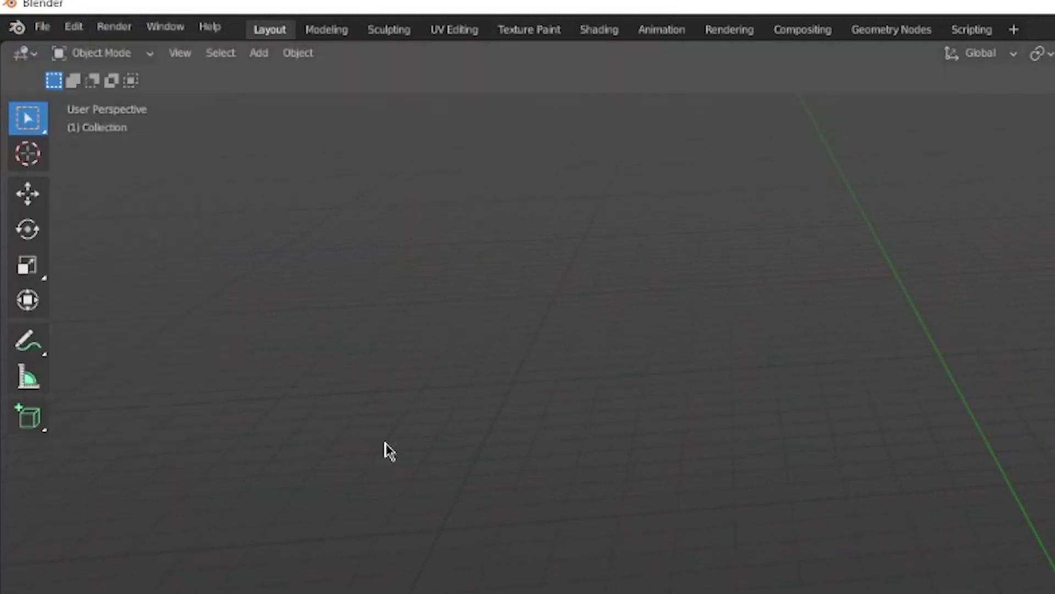
{"action": "mouse_move", "coordinate": [110, 311]}
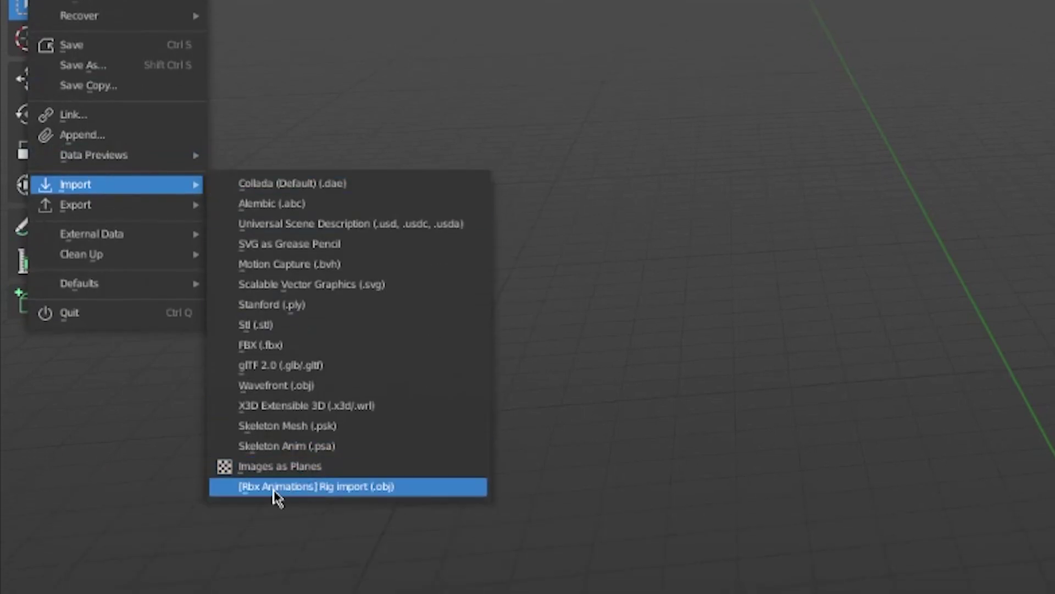
{"action": "left_click", "coordinate": [302, 488]}
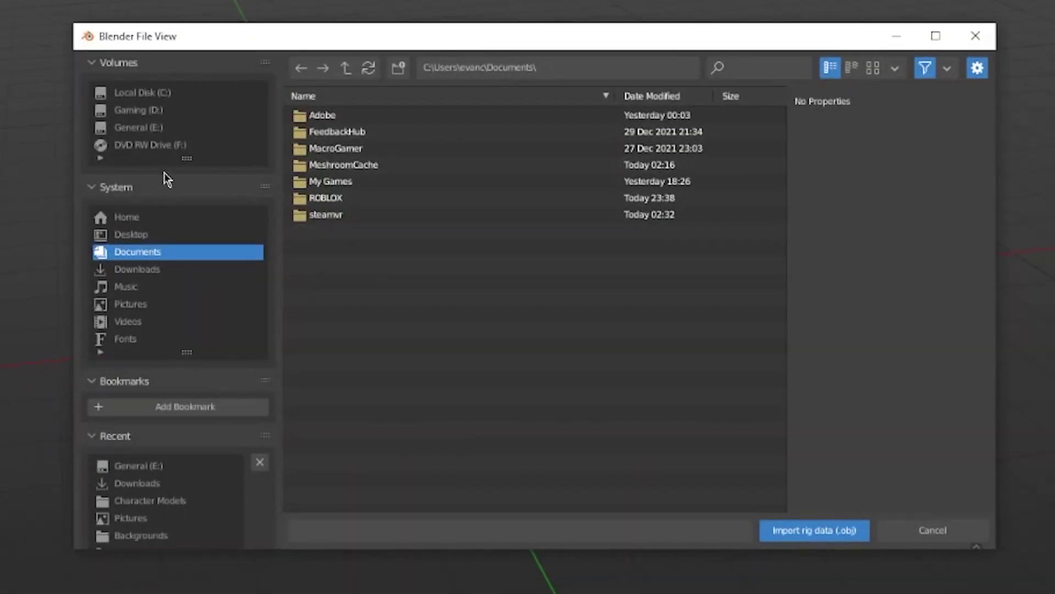
{"action": "left_click", "coordinate": [138, 128]}
{"action": "scroll", "coordinate": [526, 421], "scroll_direction": "down", "scroll_amount": 5}
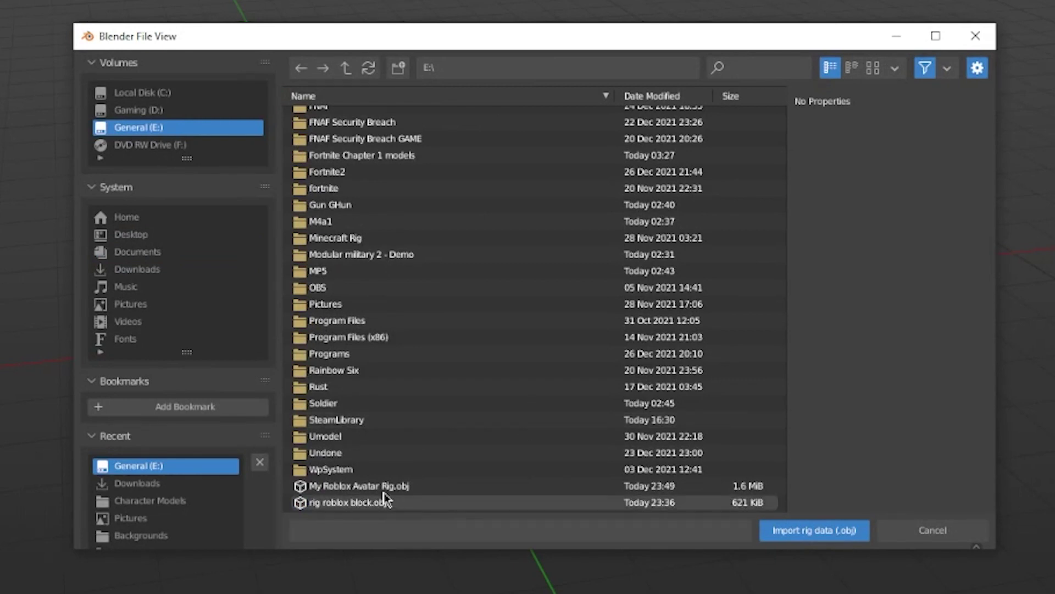
{"action": "left_click", "coordinate": [434, 485]}
{"action": "left_click", "coordinate": [835, 532]}
{"action": "middle_click_drag", "start_coordinate": [528, 439], "coordinate": [577, 293]}
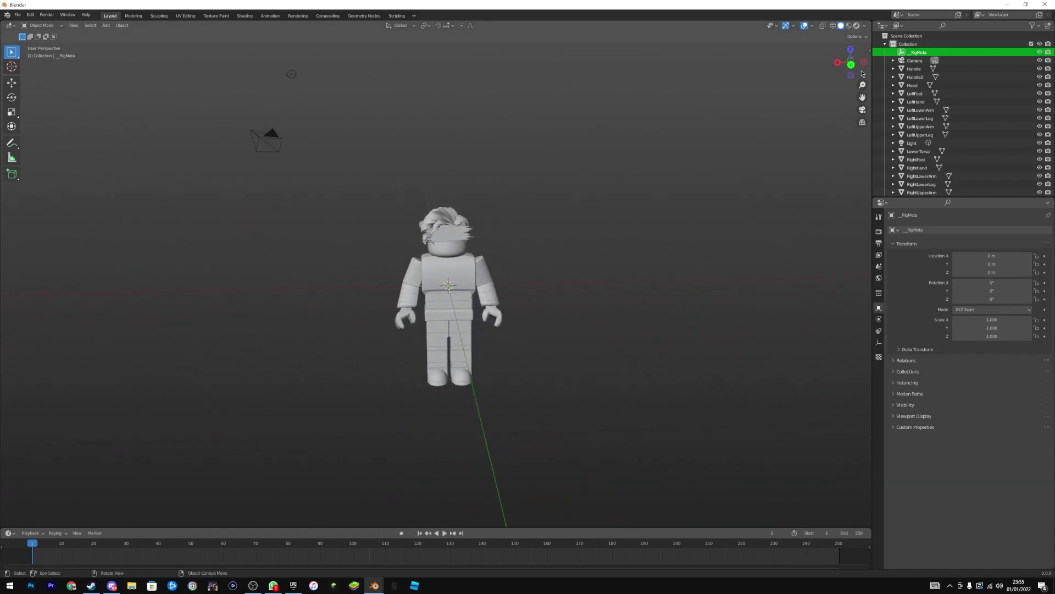
Step: Preview the imported character in the viewport with rendered shading
{"action": "left_click", "coordinate": [857, 25]}
{"action": "mouse_move", "coordinate": [537, 240]}
{"action": "middle_mouse_down"}
{"action": "mouse_move", "coordinate": [459, 239]}
{"action": "mouse_move", "coordinate": [561, 235]}
{"action": "mouse_move", "coordinate": [512, 223]}
{"action": "mouse_move", "coordinate": [531, 249]}
{"action": "middle_mouse_up"}
{"action": "scroll", "coordinate": [564, 232], "scroll_direction": "up", "scroll_amount": 2}
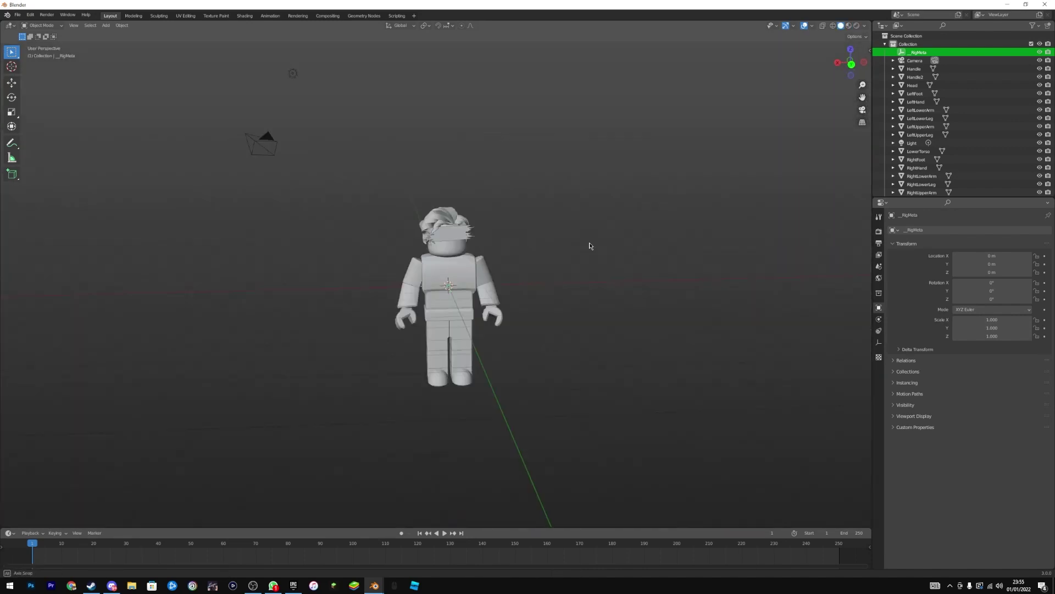
{"action": "middle_click_drag", "start_coordinate": [589, 245], "coordinate": [594, 246]}
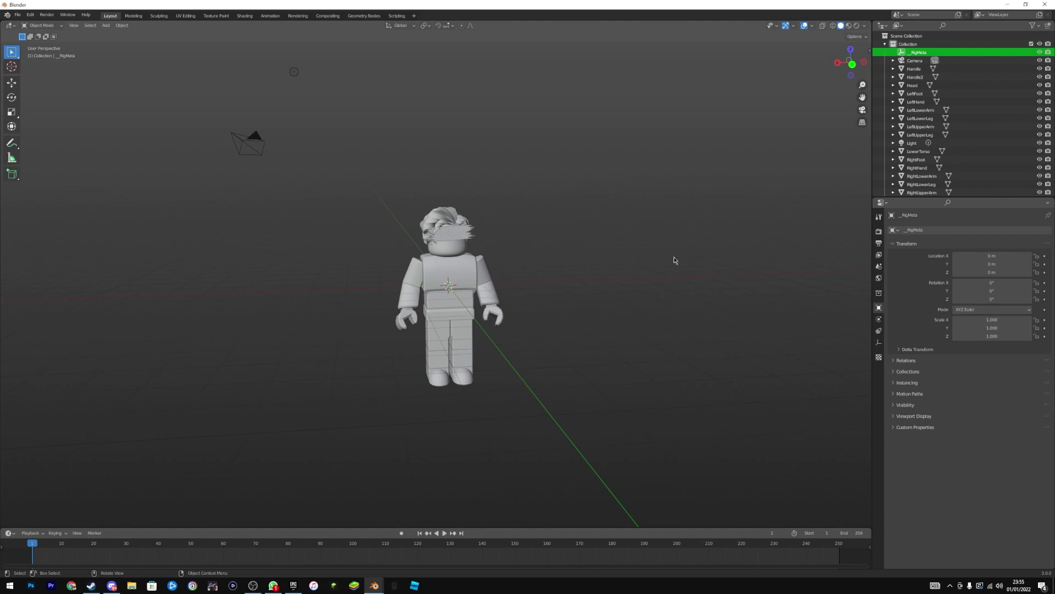
Step: Rebuild the imported character's rig with the Rbx Animations add-on
{"action": "key", "text": "n"}
{"action": "key", "text": "n"}
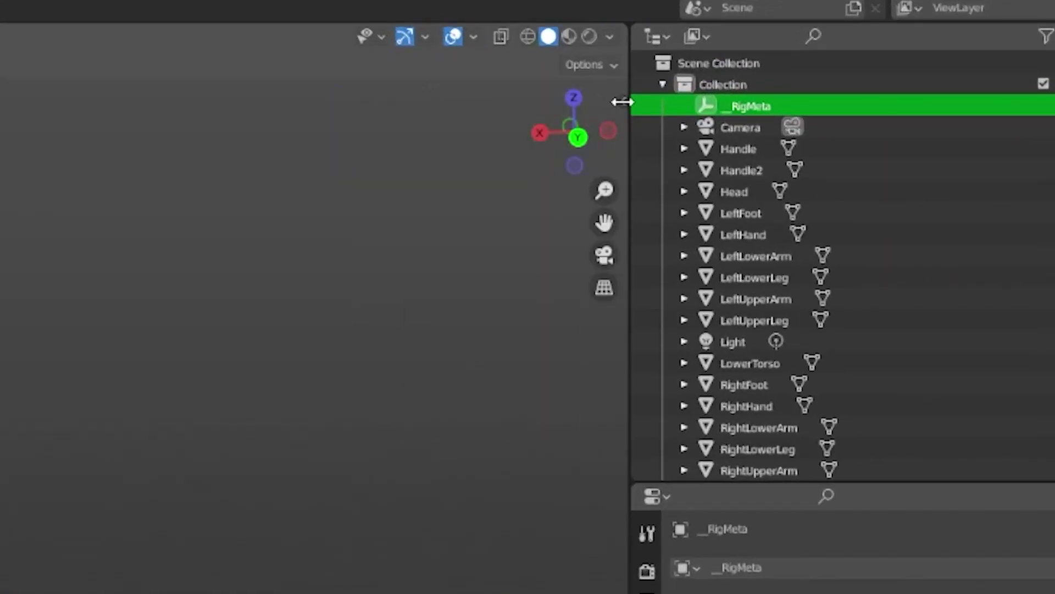
{"action": "key", "text": "n"}
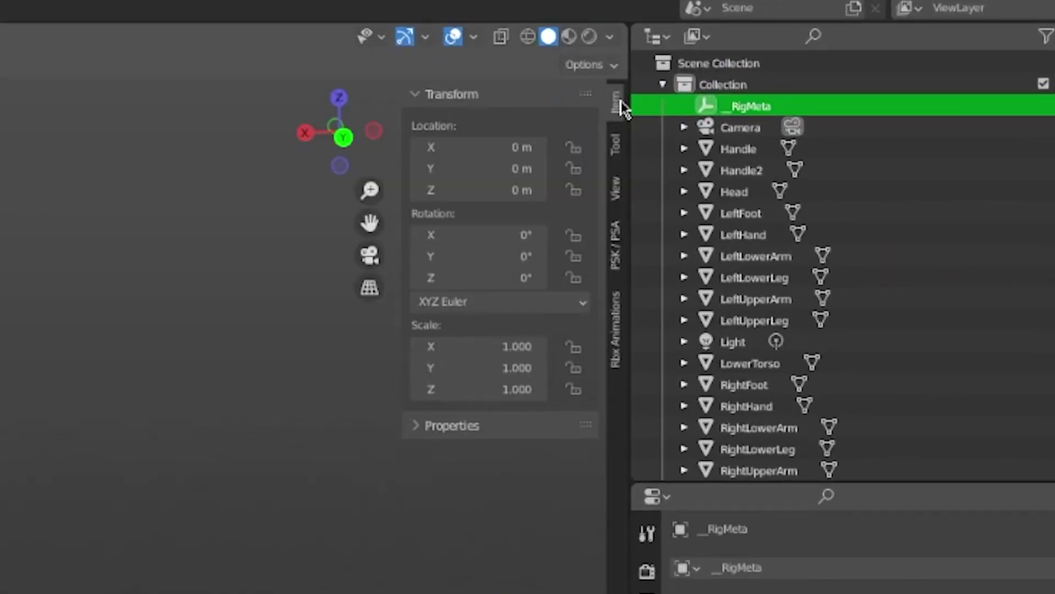
{"action": "left_click", "coordinate": [616, 352]}
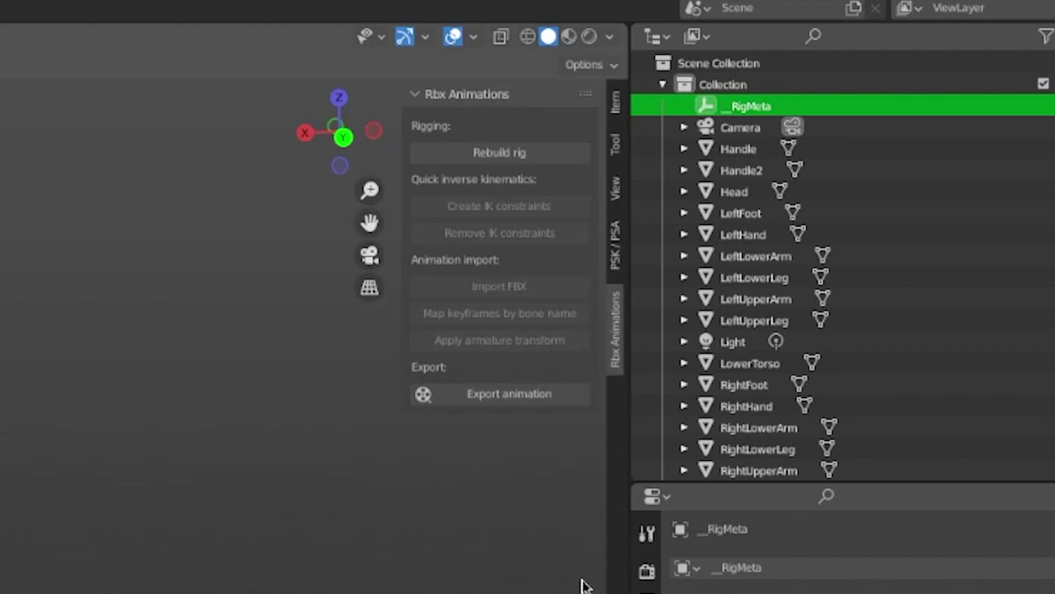
{"action": "left_click", "coordinate": [511, 154]}
{"action": "left_click", "coordinate": [510, 220]}
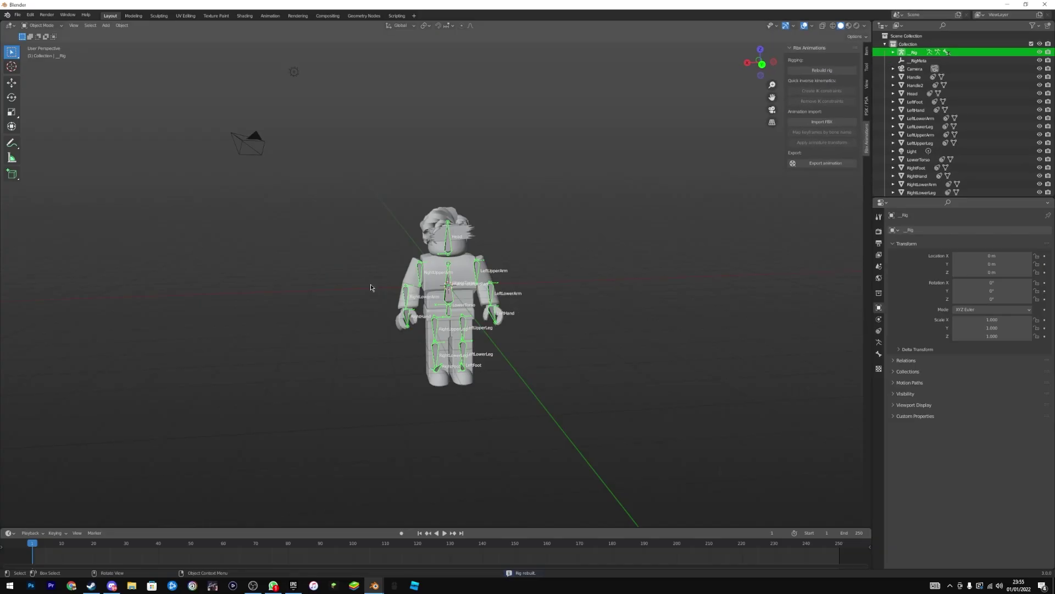
Step: Move the rig up to about 2.8 m in Z so the character's feet rest on the grid floor
{"action": "middle_click_drag", "start_coordinate": [371, 287], "coordinate": [574, 263]}
{"action": "left_click", "coordinate": [448, 314]}
{"action": "key", "text": "g"}
{"action": "left_click", "coordinate": [450, 231]}
{"action": "middle_click_drag", "start_coordinate": [450, 231], "coordinate": [542, 298]}
{"action": "key", "text": "g"}
{"action": "left_click", "coordinate": [381, 247]}
{"action": "scroll", "coordinate": [561, 267], "scroll_direction": "up", "scroll_amount": 1}
{"action": "scroll", "coordinate": [567, 250], "scroll_direction": "up", "scroll_amount": 1}
{"action": "left_click", "coordinate": [542, 298]}
{"action": "key", "text": "n"}
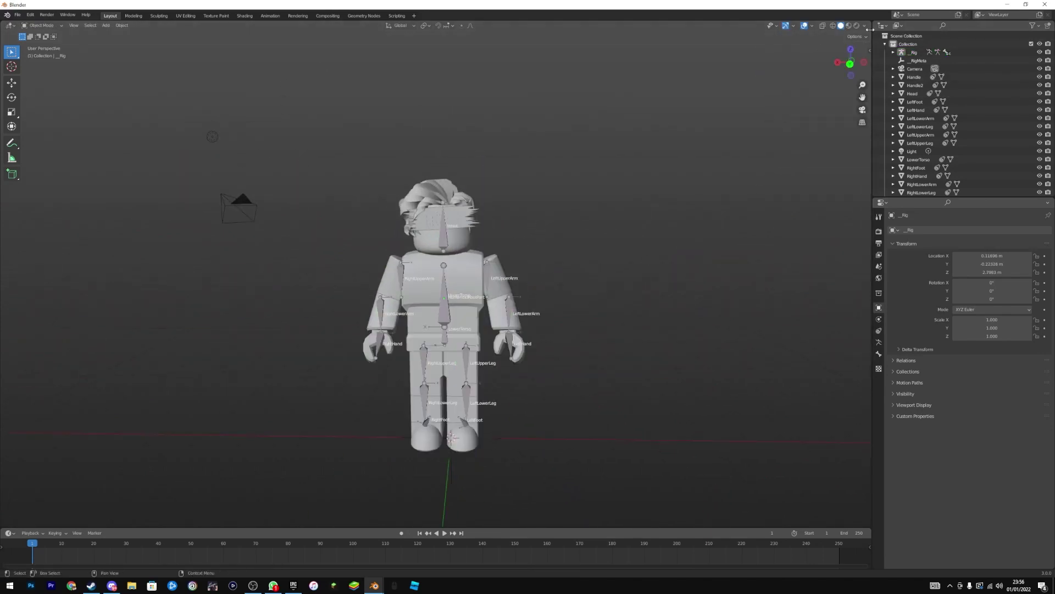
Step: Turn on rendered viewport shading and select the character meshes from Handle through RightLowerLeg, leaving out the light
{"action": "left_click", "coordinate": [856, 25]}
{"action": "mouse_move", "coordinate": [649, 190]}
{"action": "middle_mouse_down"}
{"action": "mouse_move", "coordinate": [559, 192]}
{"action": "mouse_move", "coordinate": [702, 177]}
{"action": "middle_mouse_up"}
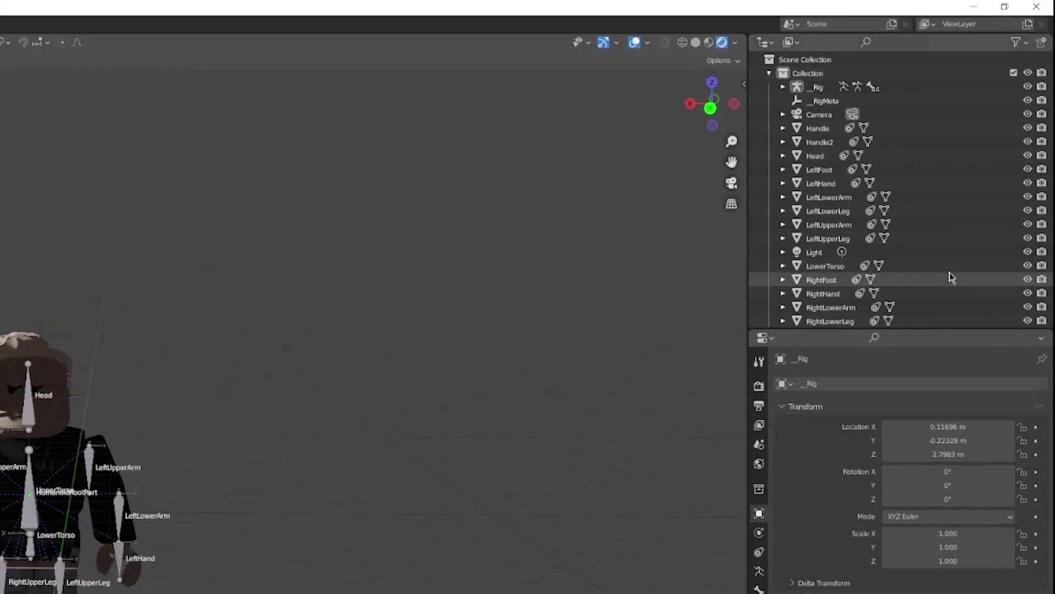
{"action": "left_click", "coordinate": [734, 184]}
{"action": "left_click", "coordinate": [737, 199], "text": "ctrl"}
{"action": "left_click", "coordinate": [736, 218], "text": "ctrl"}
{"action": "left_click", "coordinate": [737, 238], "text": "ctrl"}
{"action": "left_click", "coordinate": [739, 257], "text": "ctrl"}
{"action": "left_click", "coordinate": [747, 276], "text": "ctrl"}
{"action": "left_click", "coordinate": [748, 295], "text": "ctrl"}
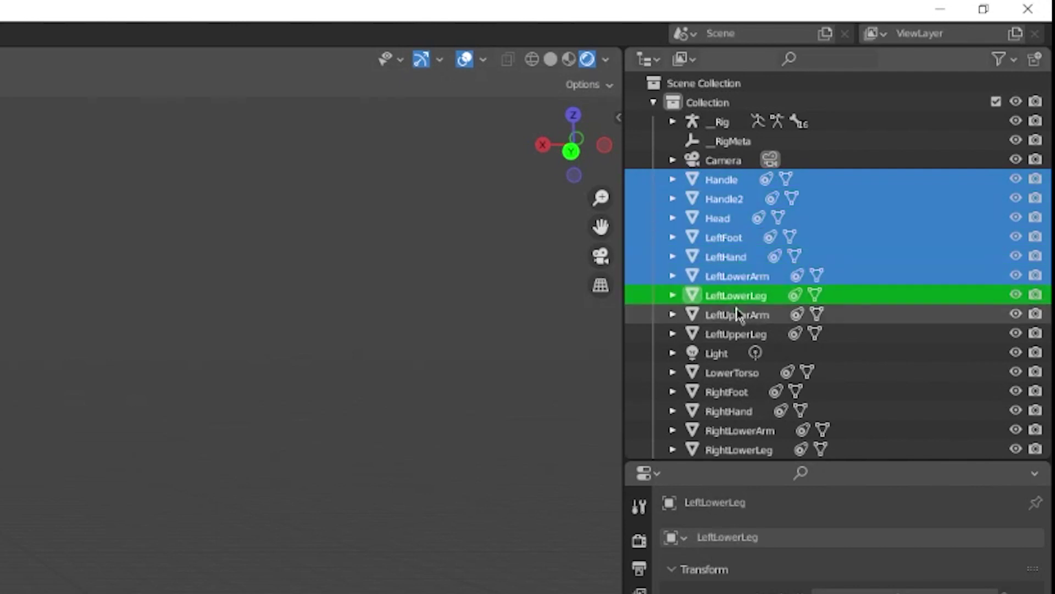
{"action": "left_click", "coordinate": [748, 315], "text": "ctrl"}
{"action": "left_click", "coordinate": [747, 333], "text": "ctrl"}
{"action": "left_click", "coordinate": [742, 372], "text": "ctrl"}
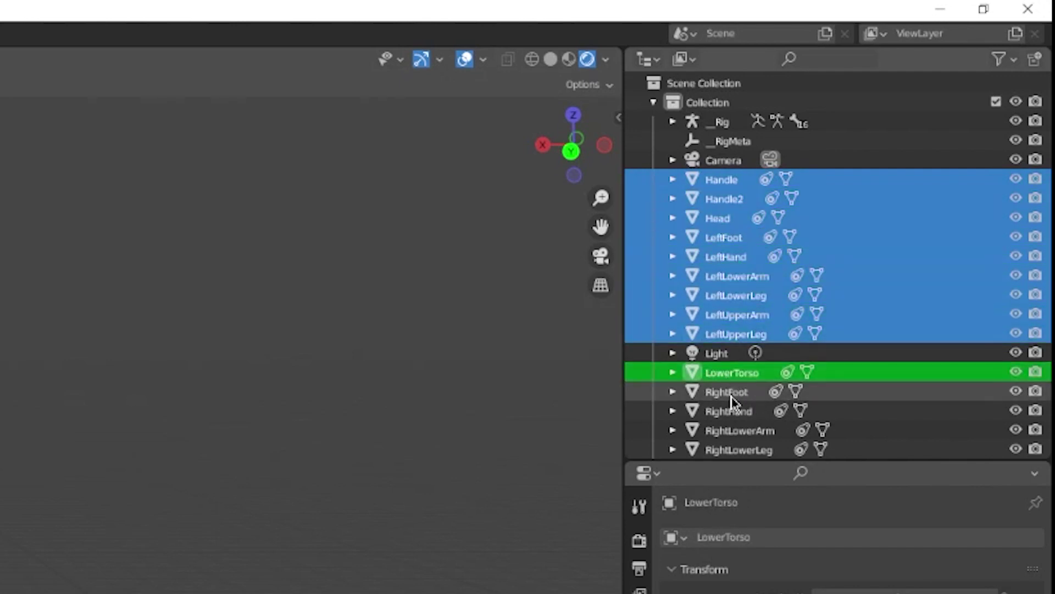
{"action": "left_click", "coordinate": [731, 391], "text": "ctrl"}
{"action": "left_click", "coordinate": [731, 411], "text": "ctrl"}
{"action": "left_click", "coordinate": [739, 430], "text": "ctrl"}
{"action": "left_click", "coordinate": [739, 449], "text": "ctrl"}
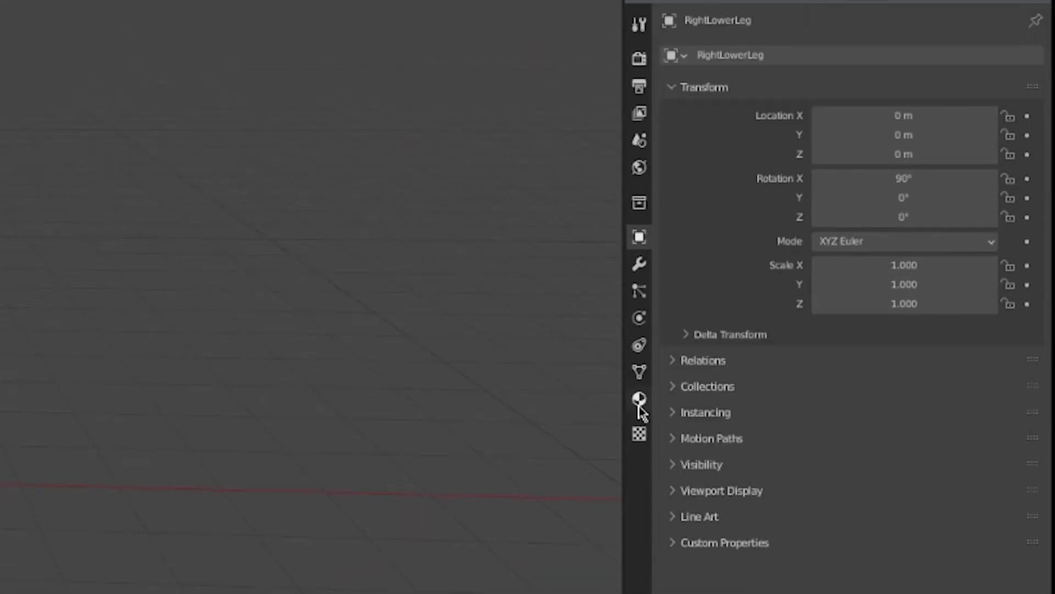
Step: Change the Blend Mode in the settings of the character's material
{"action": "left_click", "coordinate": [639, 400]}
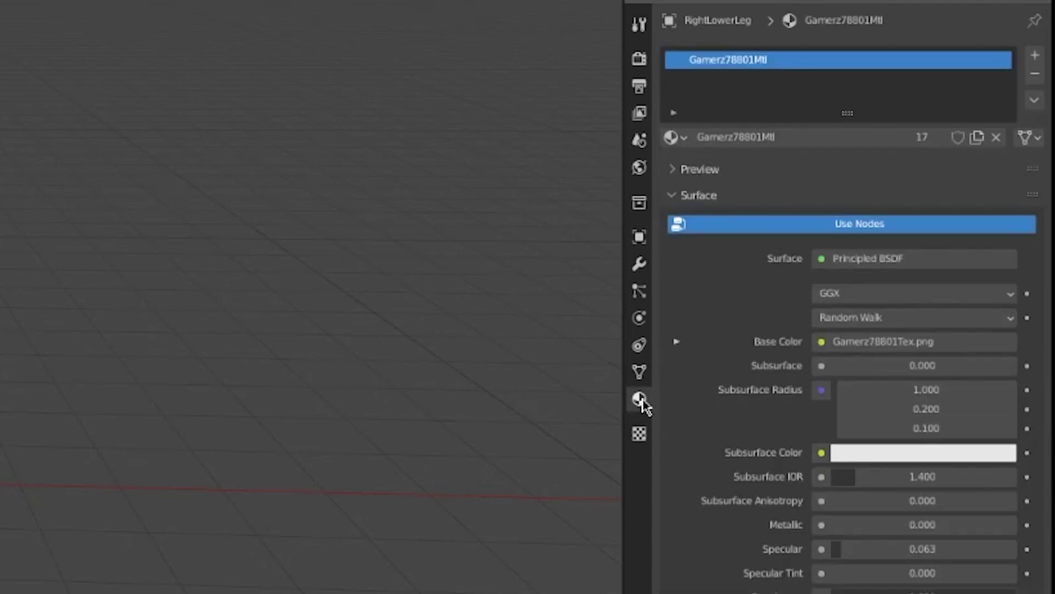
{"action": "scroll", "coordinate": [847, 262], "scroll_direction": "down", "scroll_amount": 15}
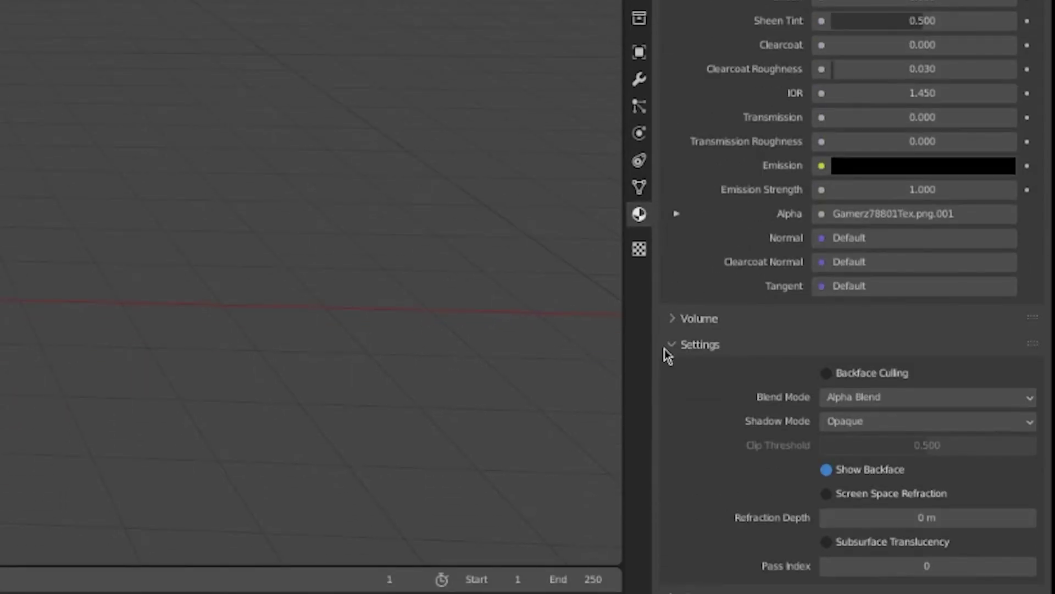
{"action": "left_click", "coordinate": [847, 407]}
{"action": "left_click", "coordinate": [857, 423]}
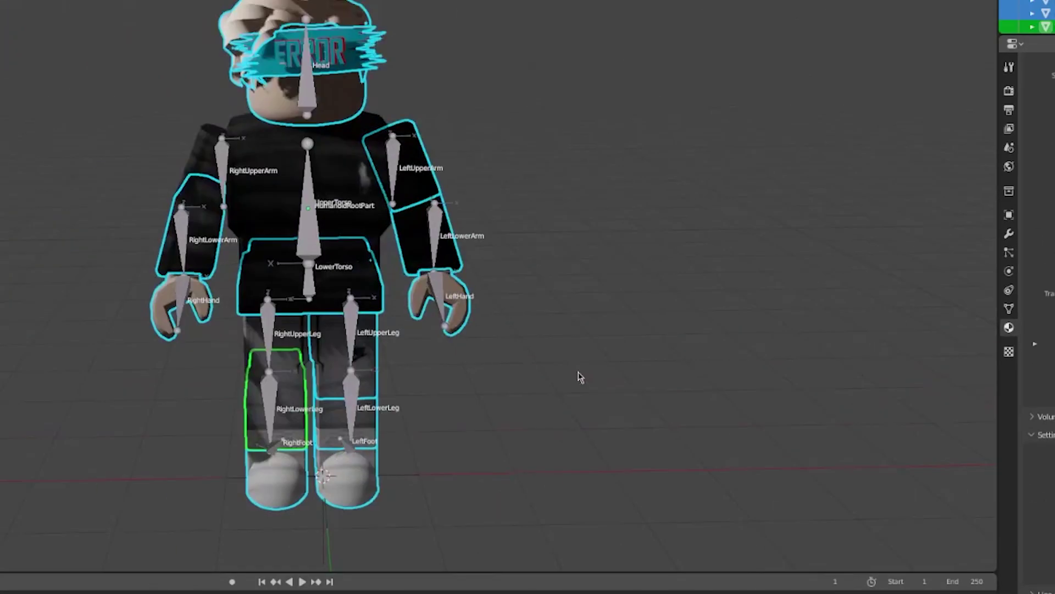
Step: Set the character material's Specular to 0.500 and its Roughness to 0.400
{"action": "mouse_move", "coordinate": [579, 372]}
{"action": "middle_mouse_down"}
{"action": "mouse_move", "coordinate": [561, 363]}
{"action": "mouse_move", "coordinate": [582, 324]}
{"action": "mouse_move", "coordinate": [610, 324]}
{"action": "mouse_move", "coordinate": [591, 359]}
{"action": "middle_mouse_up"}
{"action": "middle_click_drag", "start_coordinate": [773, 396], "coordinate": [769, 413]}
{"action": "scroll", "coordinate": [769, 412], "scroll_direction": "down", "scroll_amount": 1}
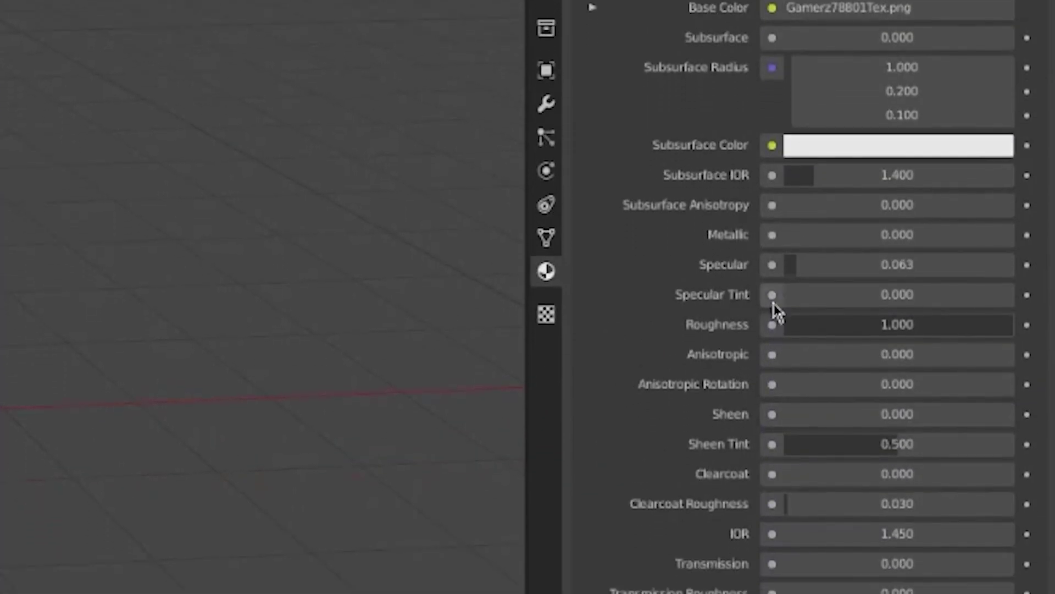
{"action": "left_click", "coordinate": [874, 236]}
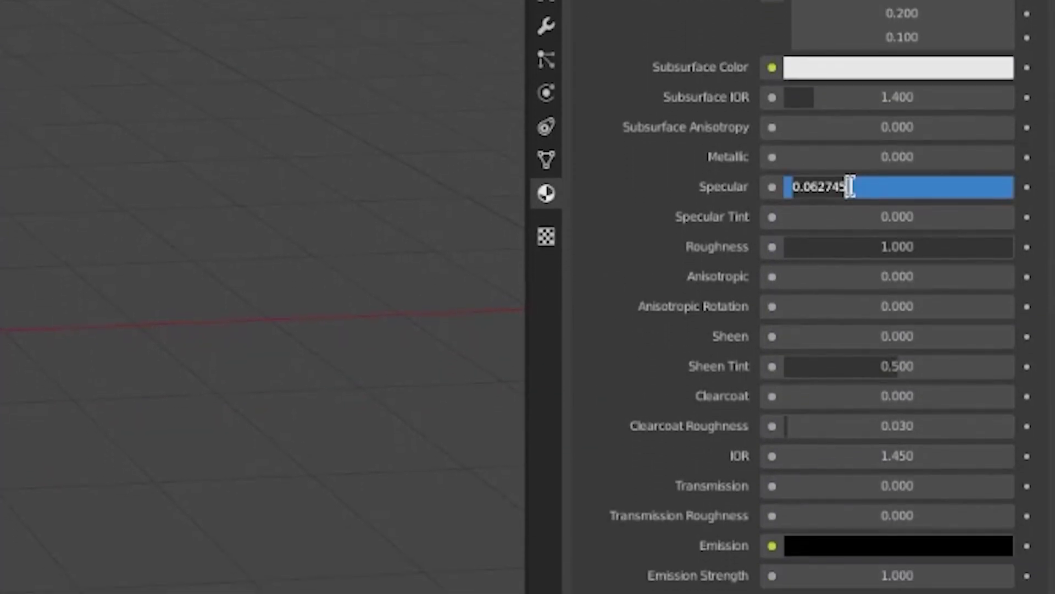
{"action": "type", "text": "0.500"}
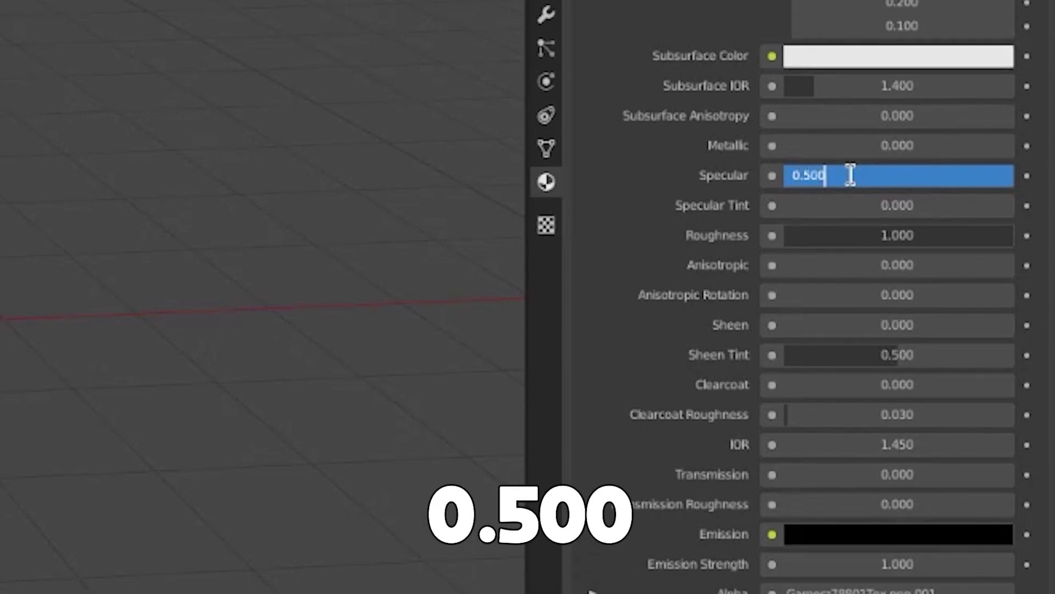
{"action": "key", "text": "Return"}
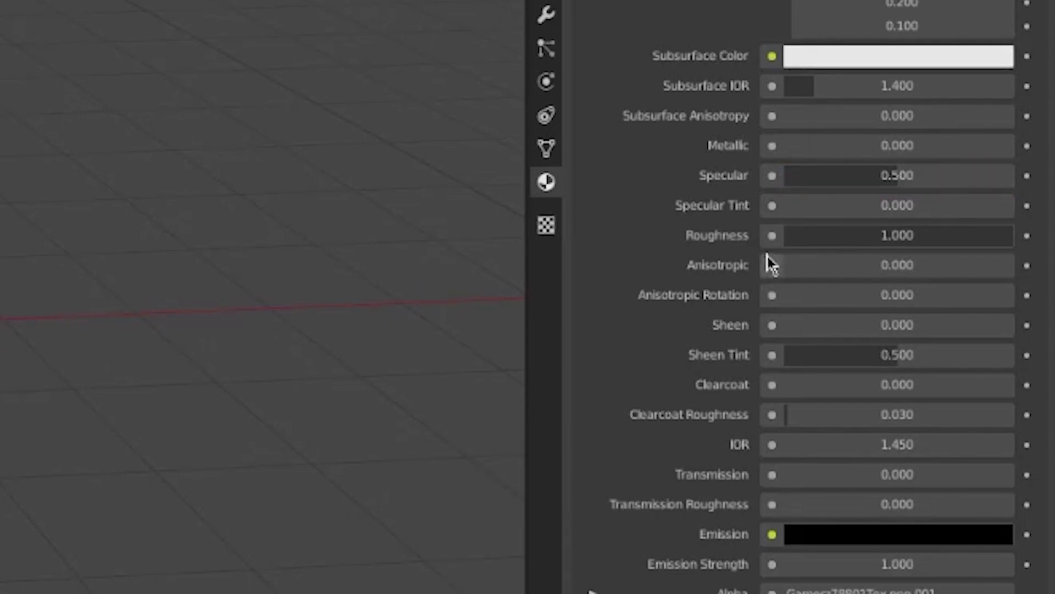
{"action": "left_click", "coordinate": [871, 235]}
{"action": "type", "text": "0"}
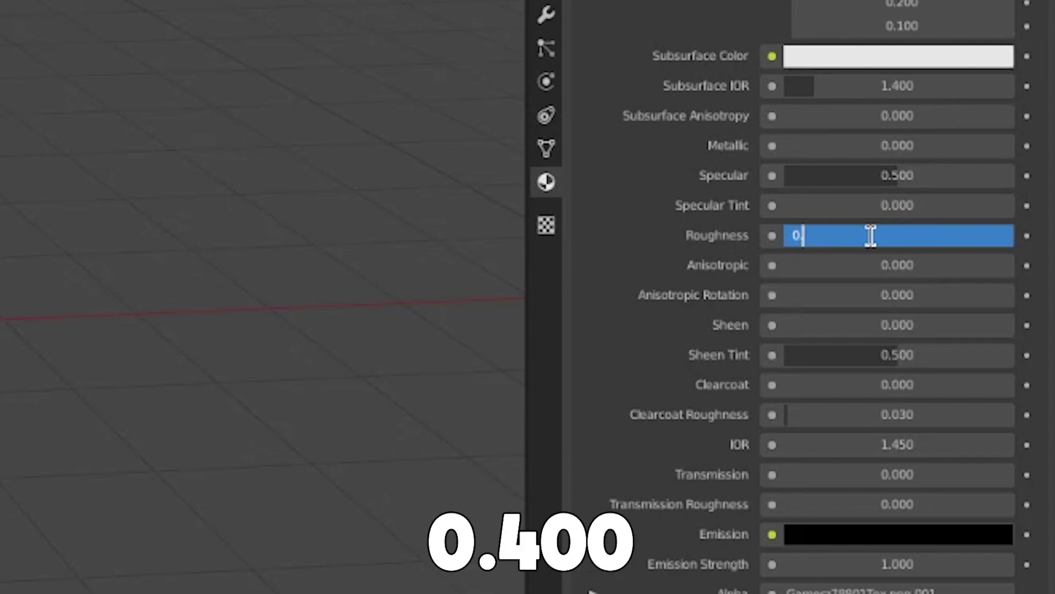
{"action": "type", "text": ".400"}
{"action": "key", "text": "Return"}
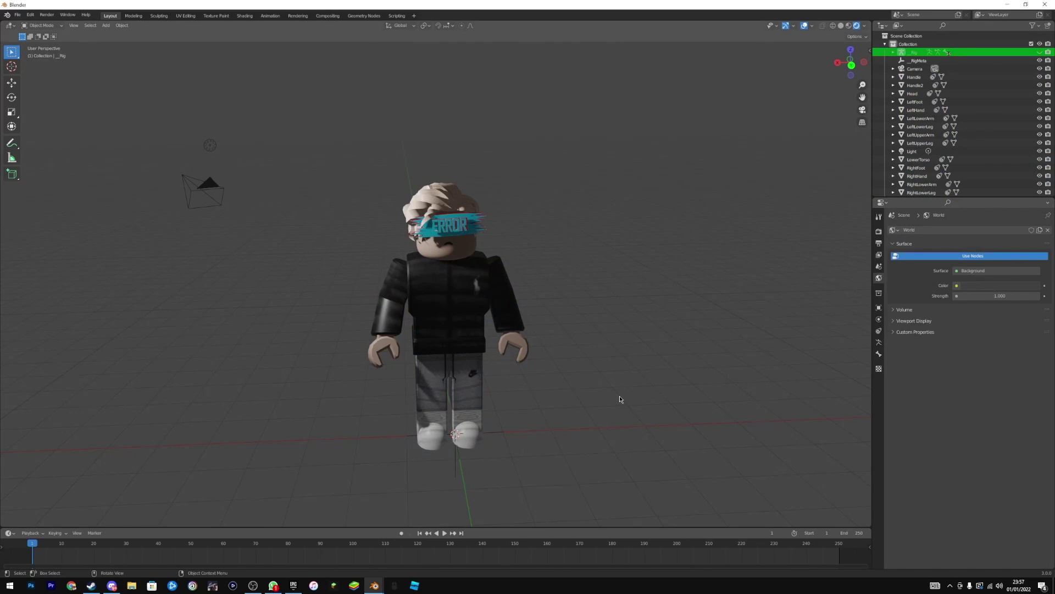
Step: Unhide the rig's armature in the viewport
{"action": "key", "text": "alt+h"}
{"action": "middle_click_drag", "start_coordinate": [637, 337], "coordinate": [528, 256]}
{"action": "key", "text": "alt+z"}
{"action": "key", "text": "alt+z"}
Step: Select the rig at the character's head bone and switch it to Pose Mode
{"action": "left_click", "coordinate": [473, 225]}
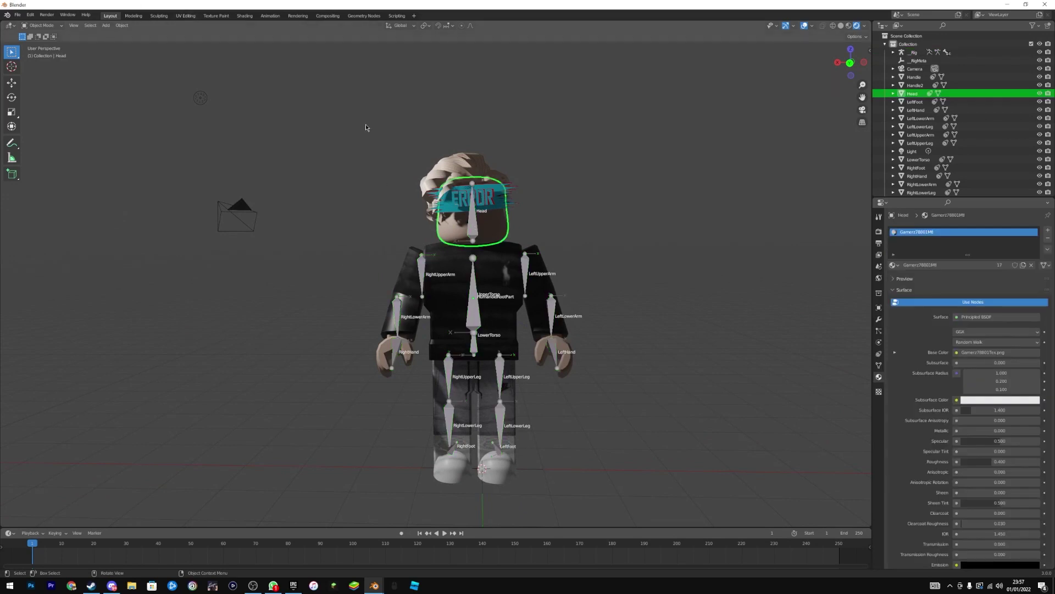
{"action": "left_click", "coordinate": [473, 224]}
{"action": "left_click", "coordinate": [40, 26]}
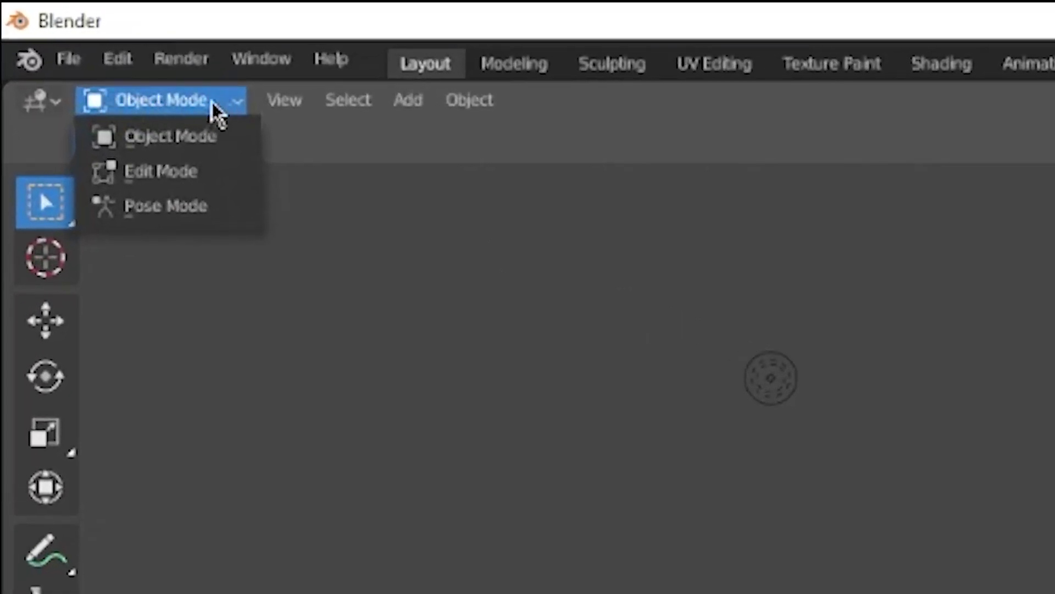
{"action": "left_click", "coordinate": [136, 208]}
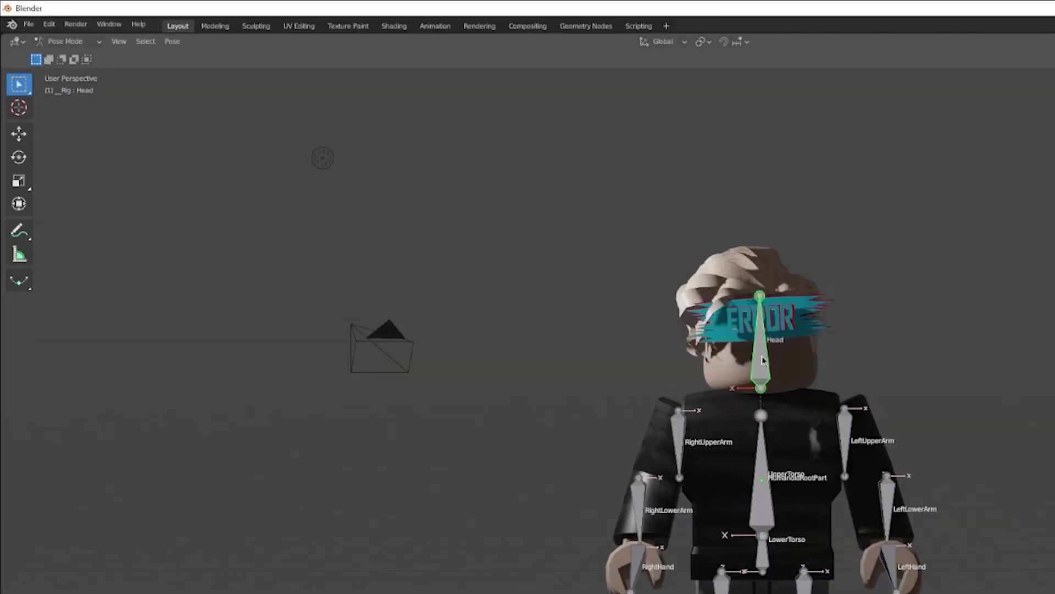
Step: Try rotating the head, upper torso and left upper arm bones, cancelling each rotation
{"action": "key", "text": "r"}
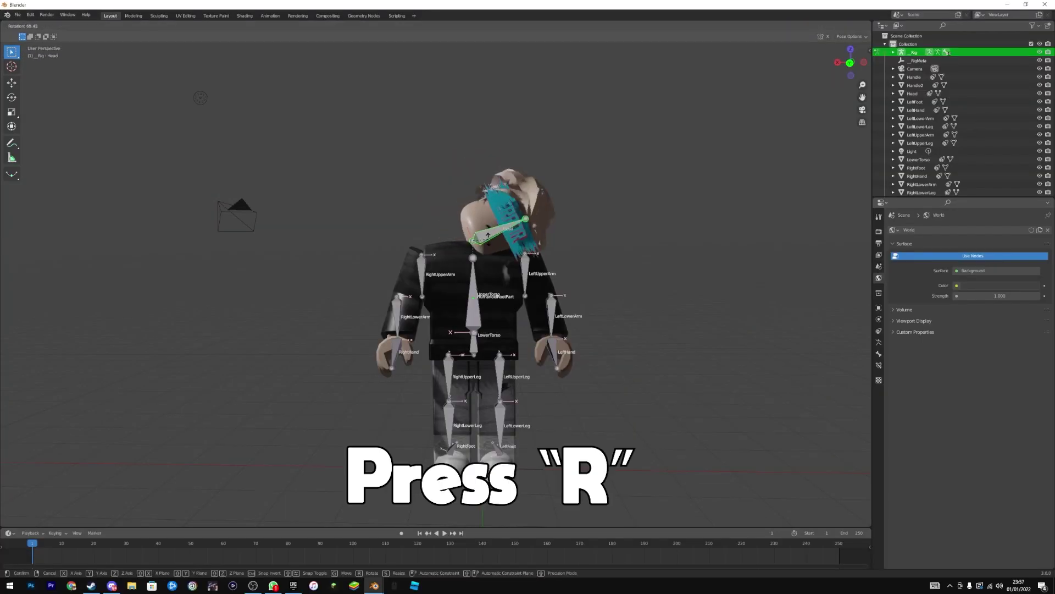
{"action": "right_click", "coordinate": [460, 233]}
{"action": "left_click", "coordinate": [474, 286]}
{"action": "key", "text": "r"}
{"action": "key", "text": "Escape"}
{"action": "left_click", "coordinate": [526, 277]}
{"action": "key", "text": "r"}
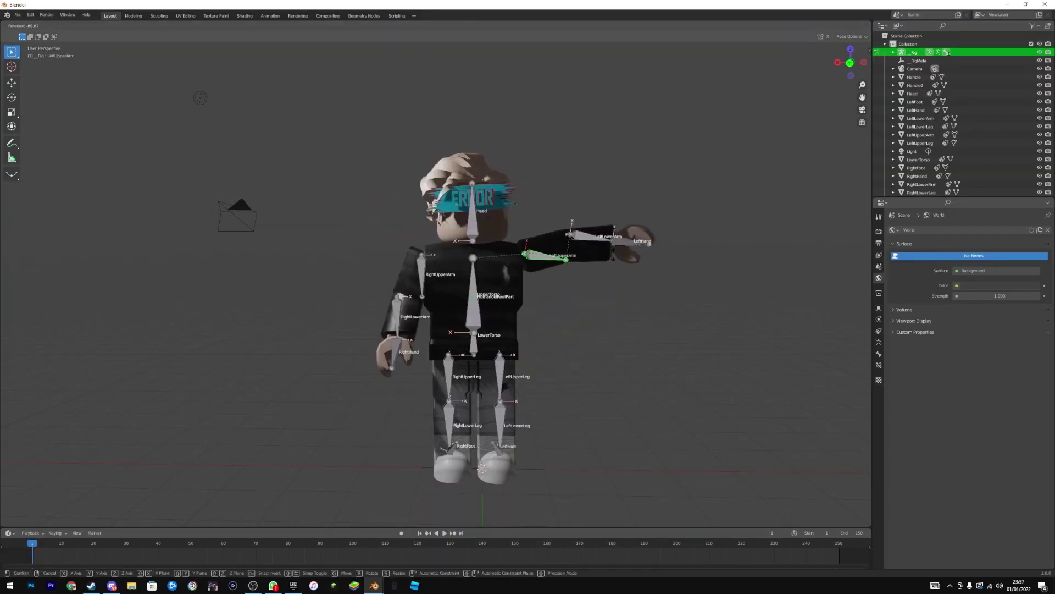
{"action": "key", "text": "Escape"}
{"action": "key", "text": "r"}
{"action": "key", "text": "Escape"}
Step: Try rotating the left hand, left foot and left lower leg bones, cancelling each rotation
{"action": "left_click", "coordinate": [554, 356]}
{"action": "key", "text": "r"}
{"action": "key", "text": "Escape"}
{"action": "left_click", "coordinate": [498, 449]}
{"action": "key", "text": "r"}
{"action": "key", "text": "Escape"}
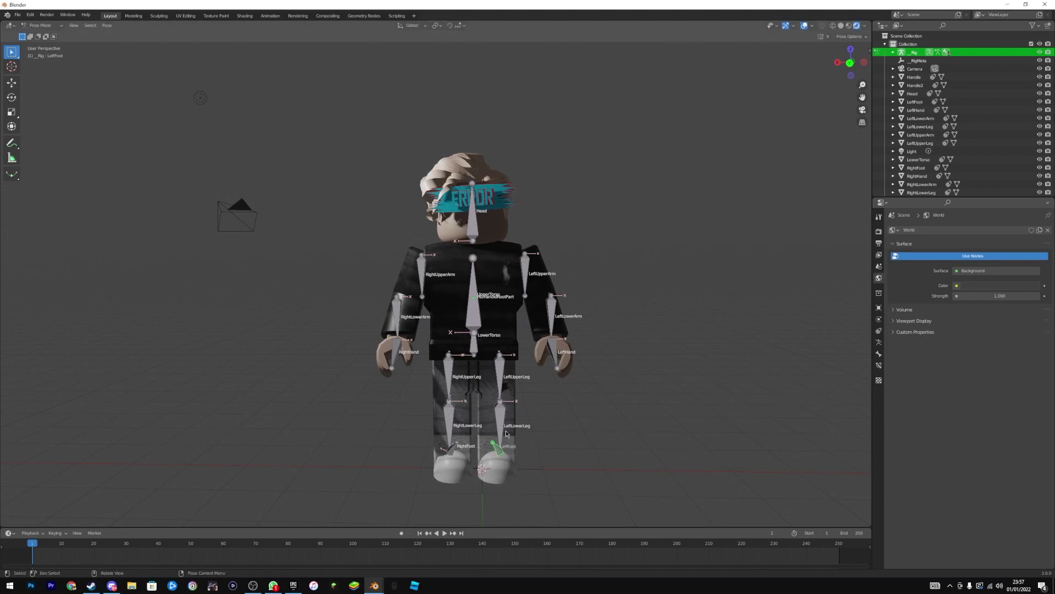
{"action": "key", "text": "r"}
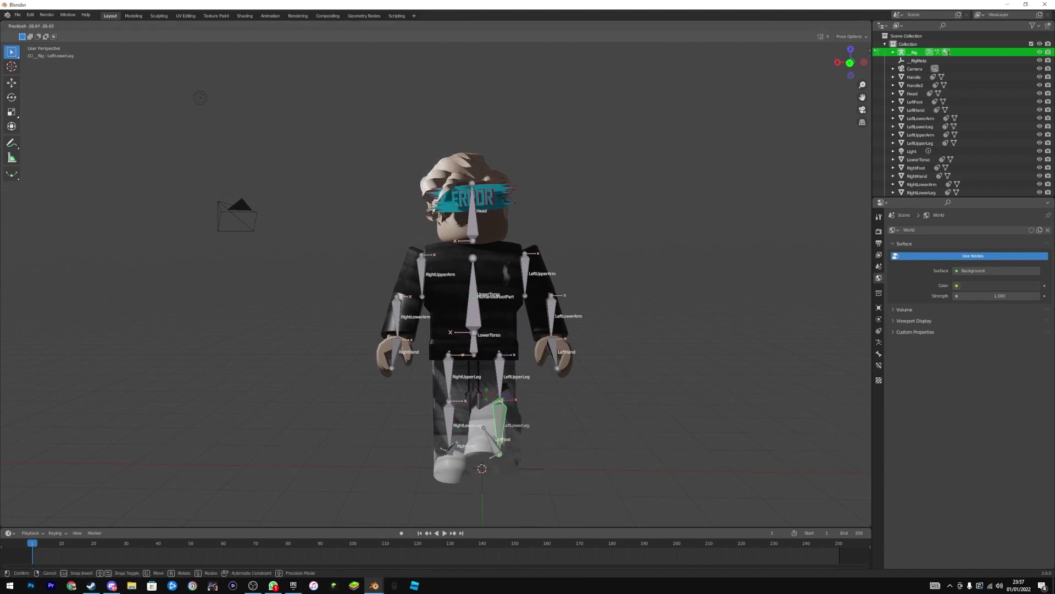
{"action": "key", "text": "Escape"}
Step: Try moving the whole character by its LowerTorso bone and cancel the move
{"action": "left_click", "coordinate": [463, 348]}
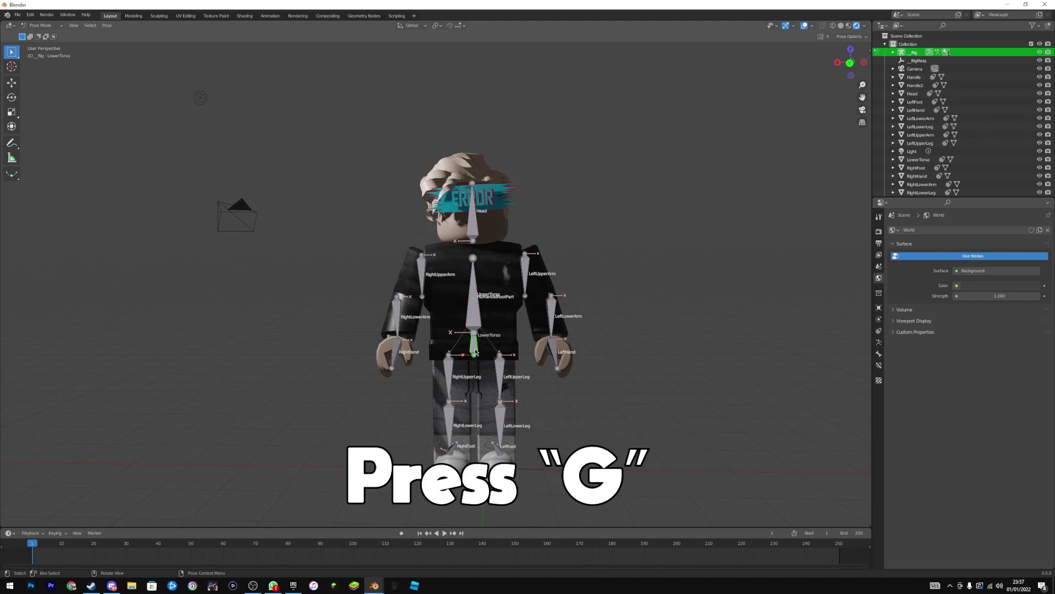
{"action": "key", "text": "g"}
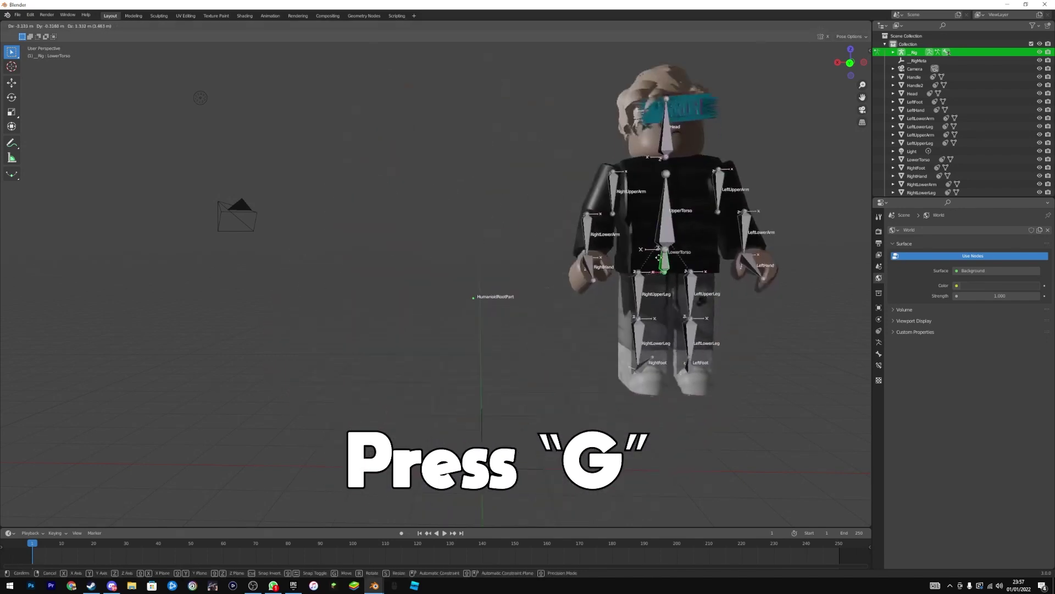
{"action": "right_click", "coordinate": [465, 303]}
Step: Enlarge the timeline area below the viewport
{"action": "middle_click_drag", "start_coordinate": [375, 223], "coordinate": [247, 282]}
{"action": "left_click_drag", "start_coordinate": [115, 527], "coordinate": [115, 488]}
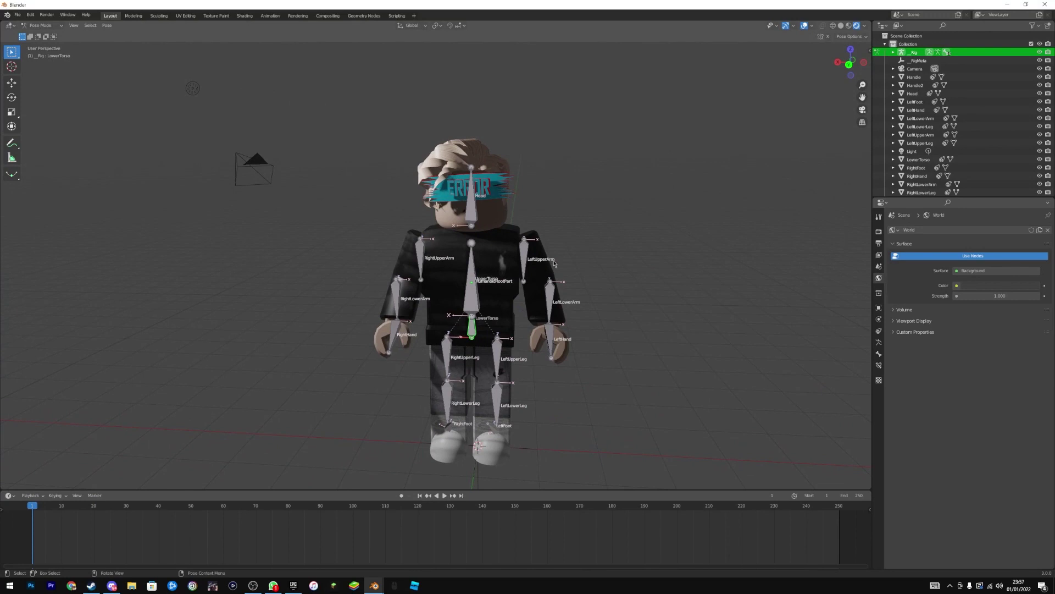
Step: Select all bones of the rig and key them at frame 1 with the Location & Rotation keying set
{"action": "key", "text": "a"}
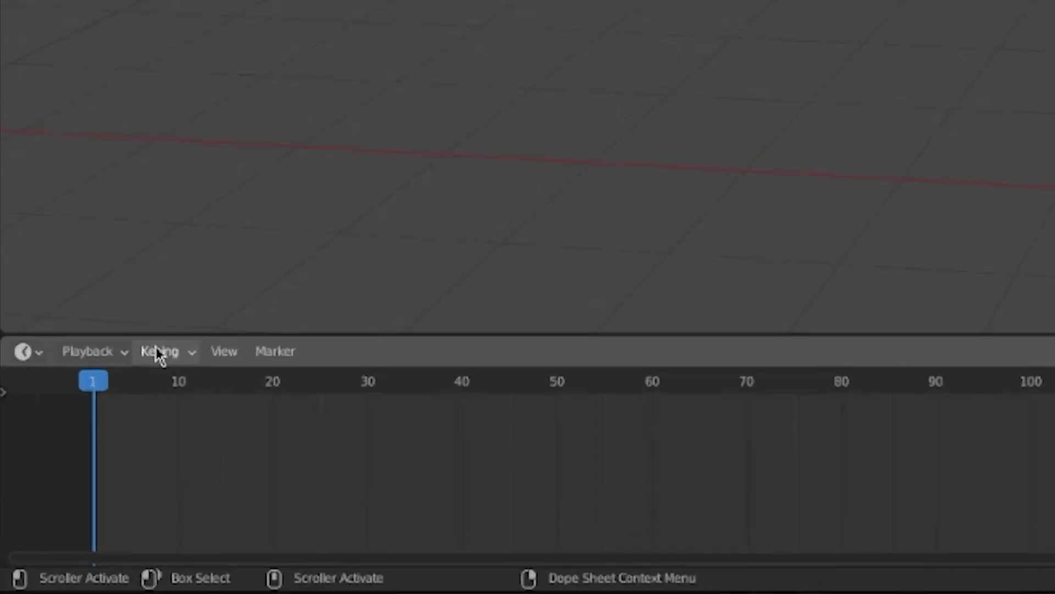
{"action": "left_click", "coordinate": [58, 497]}
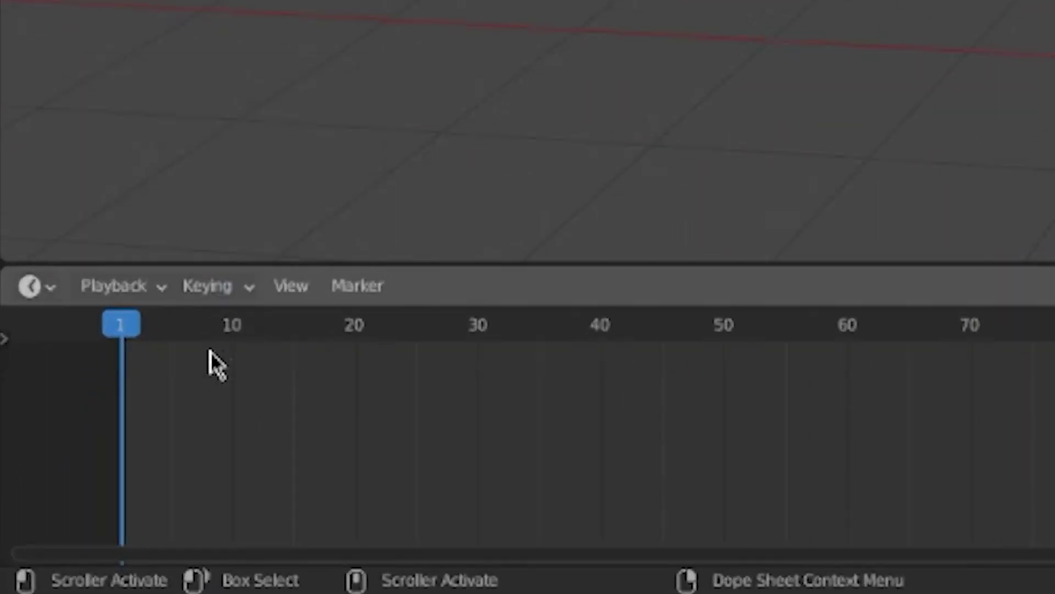
{"action": "left_click", "coordinate": [58, 496]}
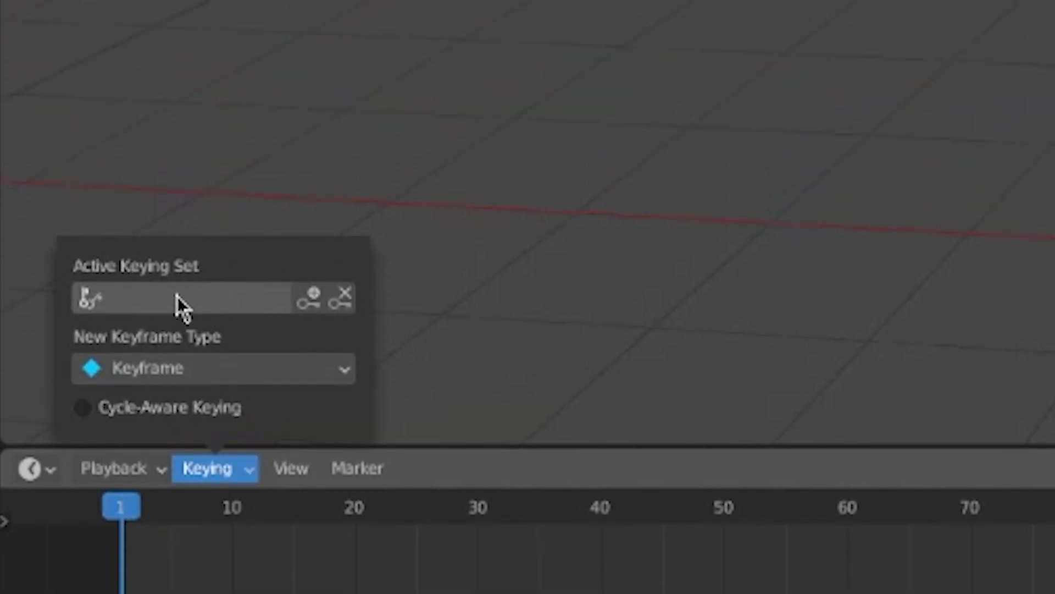
{"action": "left_click", "coordinate": [200, 301]}
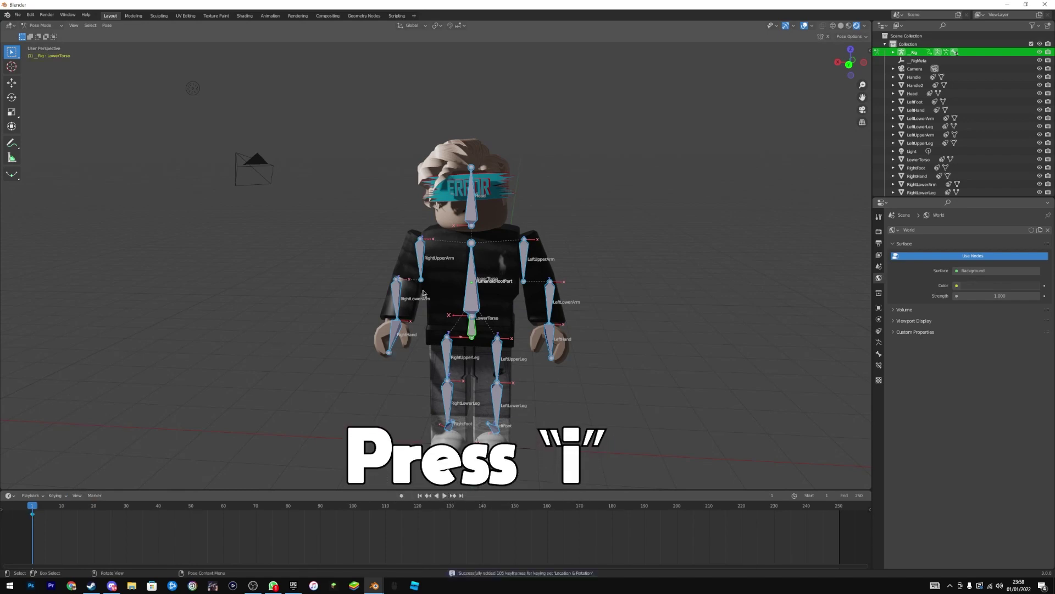
{"action": "key", "text": "i"}
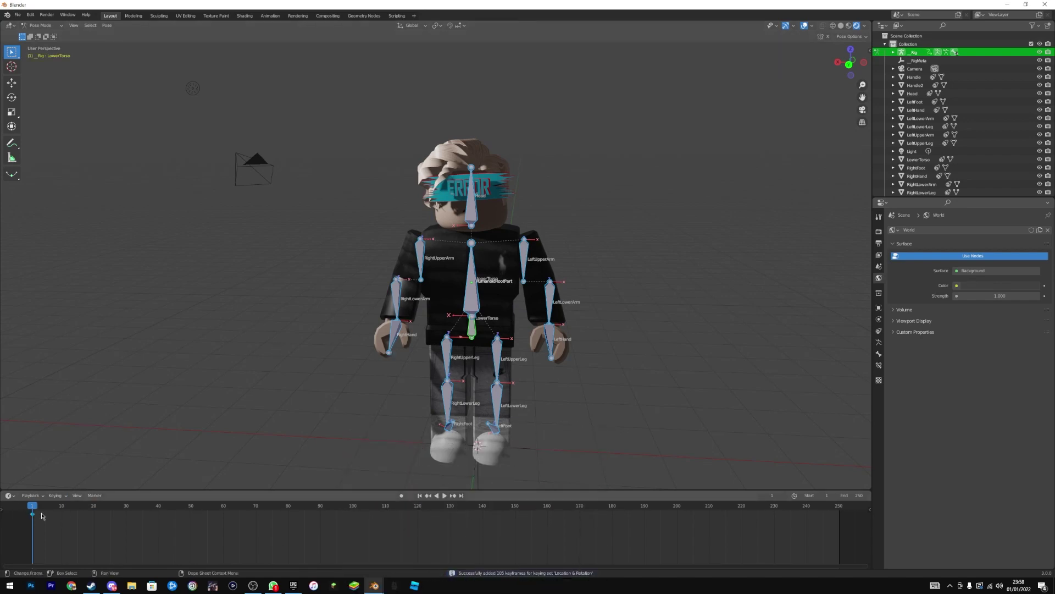
Step: Enable auto keying, select the UpperTorso bone and set the current frame to 0
{"action": "left_click", "coordinate": [401, 495]}
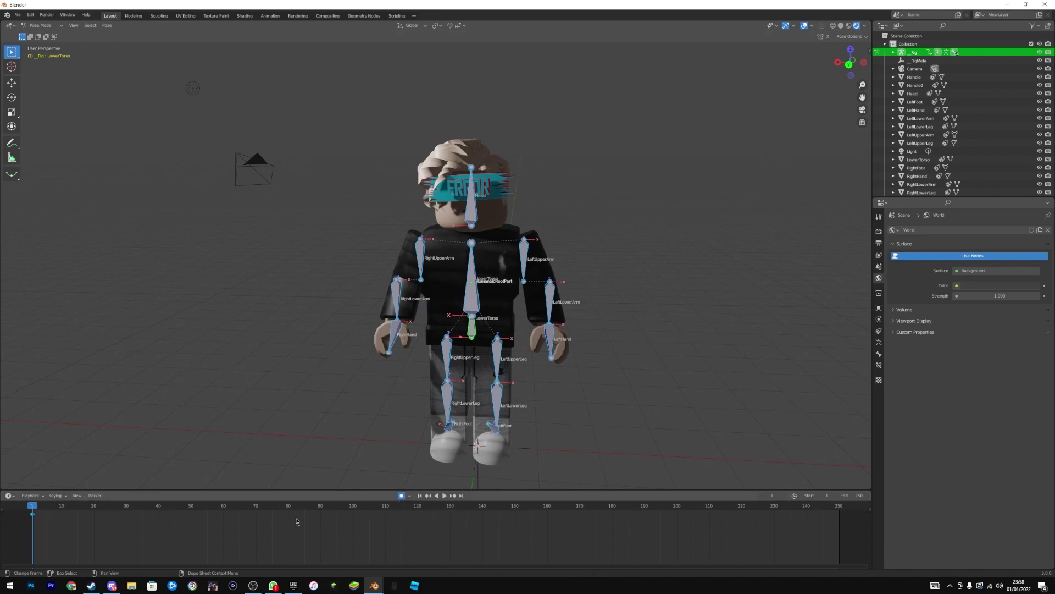
{"action": "scroll", "coordinate": [368, 328], "scroll_direction": "up", "scroll_amount": 1}
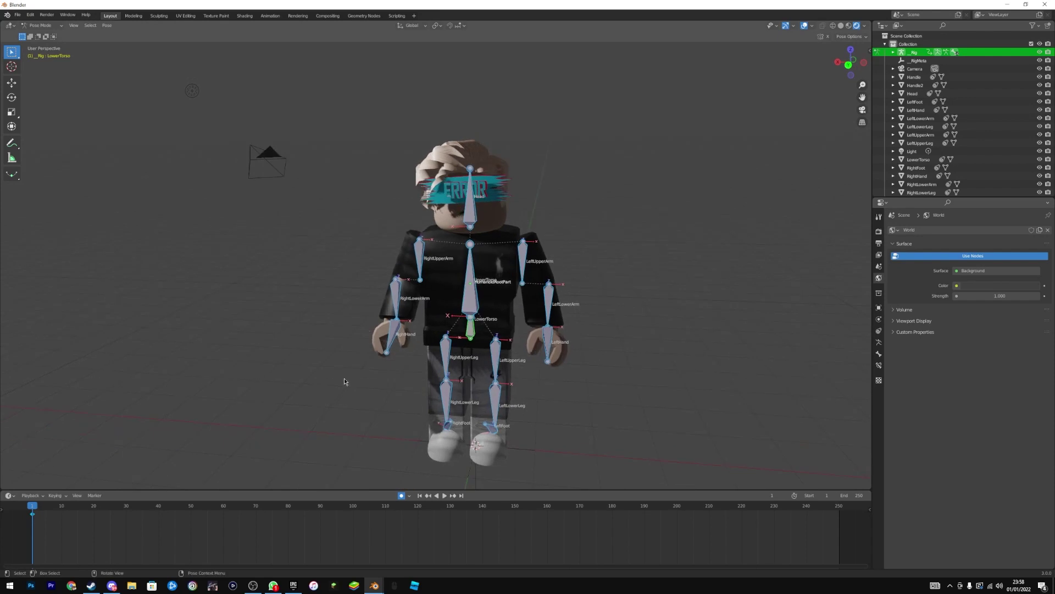
{"action": "scroll", "coordinate": [357, 335], "scroll_direction": "up", "scroll_amount": 3}
{"action": "left_click", "coordinate": [460, 258]}
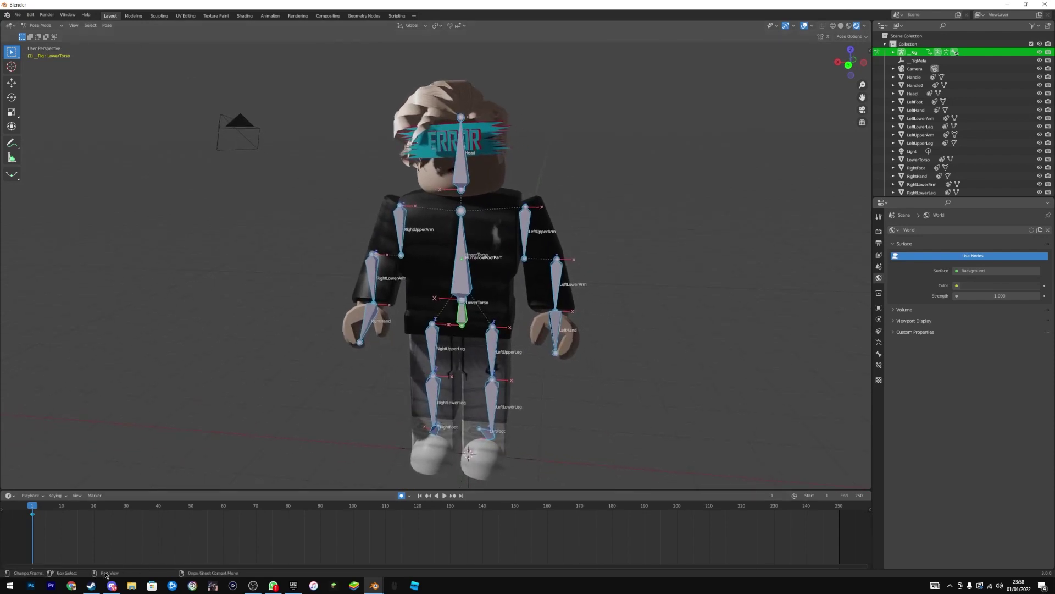
{"action": "left_click", "coordinate": [159, 514]}
{"action": "left_click", "coordinate": [30, 511]}
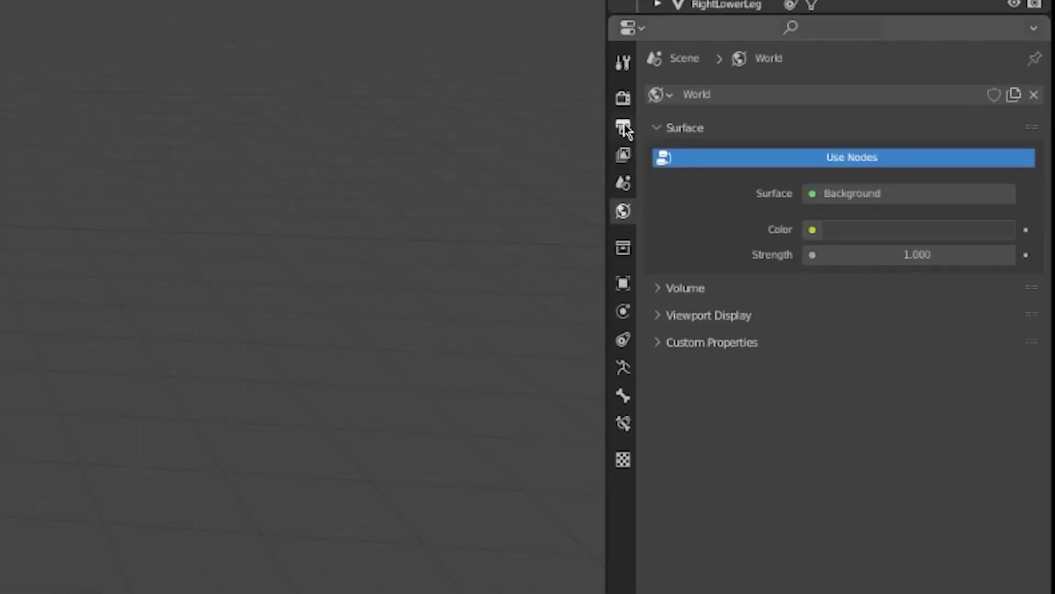
Step: Set the scene's output frame rate to 24 fps
{"action": "left_click", "coordinate": [624, 129]}
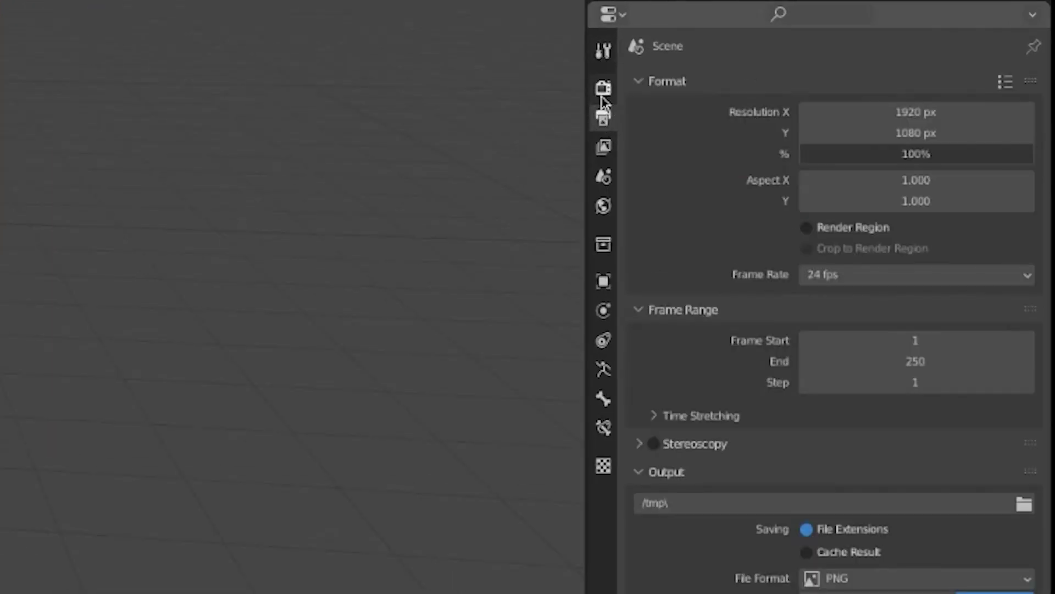
{"action": "left_click", "coordinate": [814, 278]}
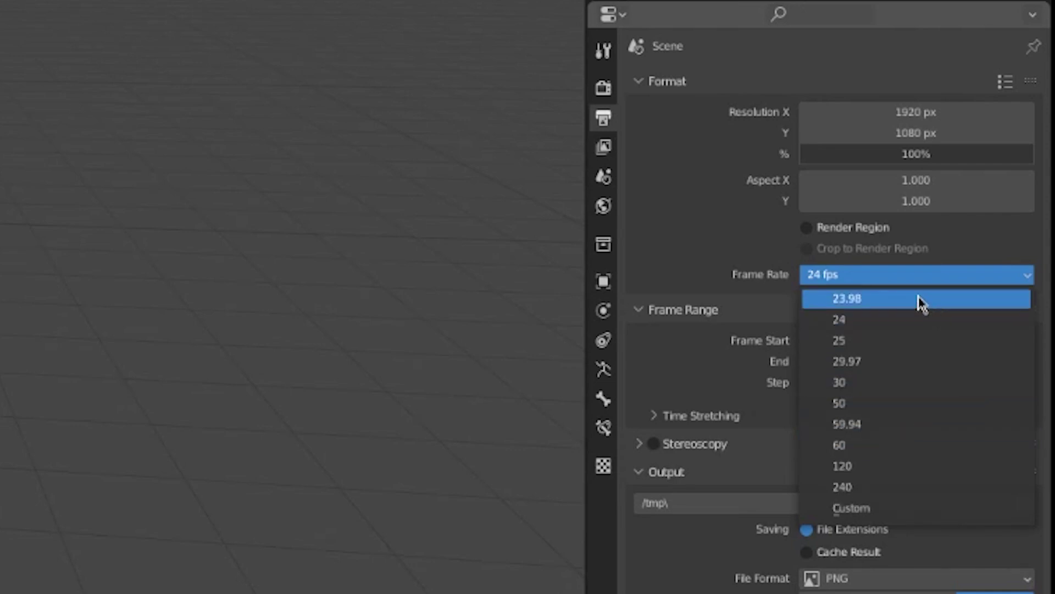
{"action": "left_click", "coordinate": [912, 319]}
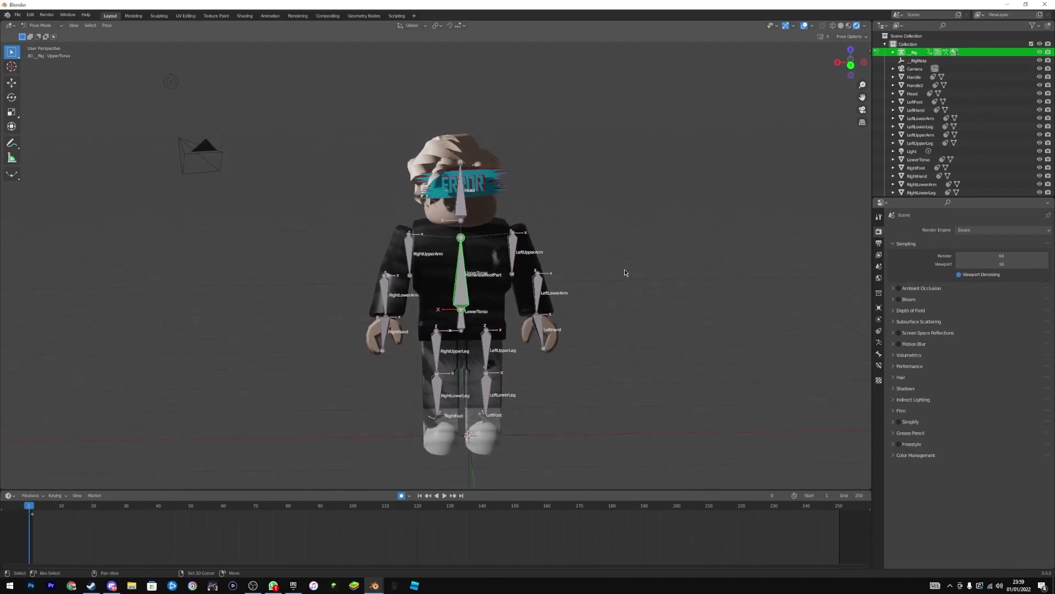
Step: Look through the camera and fly it around to the character's front, framing the head and shoulders
{"action": "mouse_move", "coordinate": [624, 269]}
{"action": "middle_mouse_down"}
{"action": "mouse_move", "coordinate": [483, 275]}
{"action": "mouse_move", "coordinate": [640, 265]}
{"action": "middle_mouse_up"}
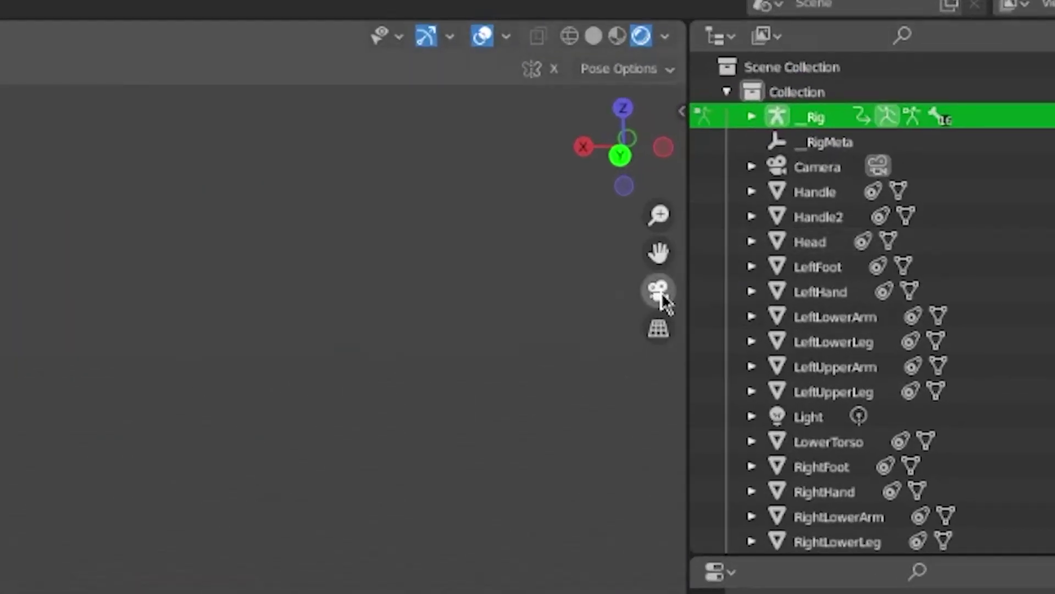
{"action": "left_click", "coordinate": [659, 290]}
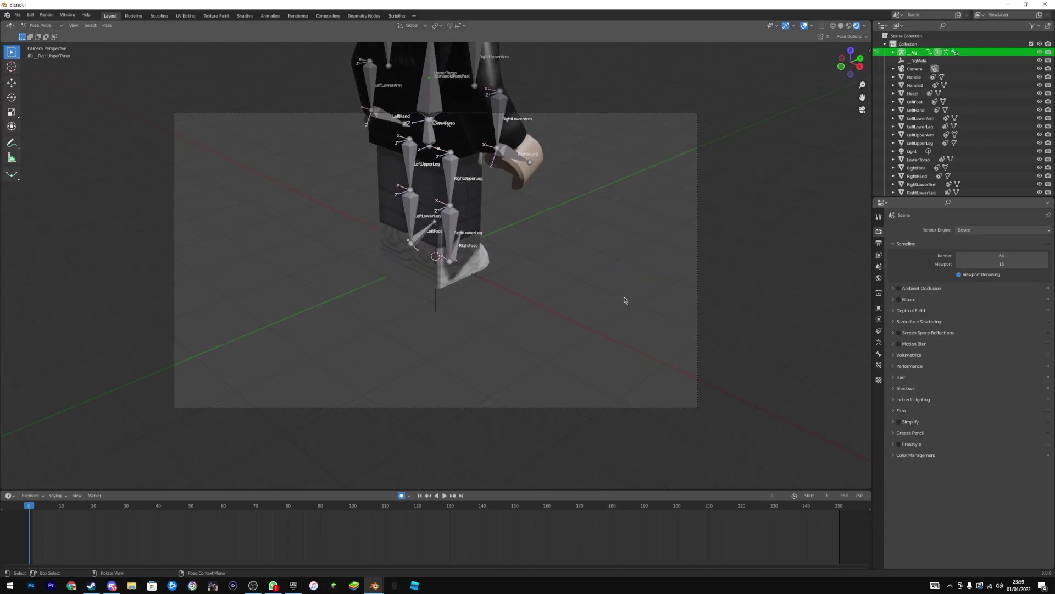
{"action": "scroll", "coordinate": [625, 299], "scroll_direction": "down", "scroll_amount": 1}
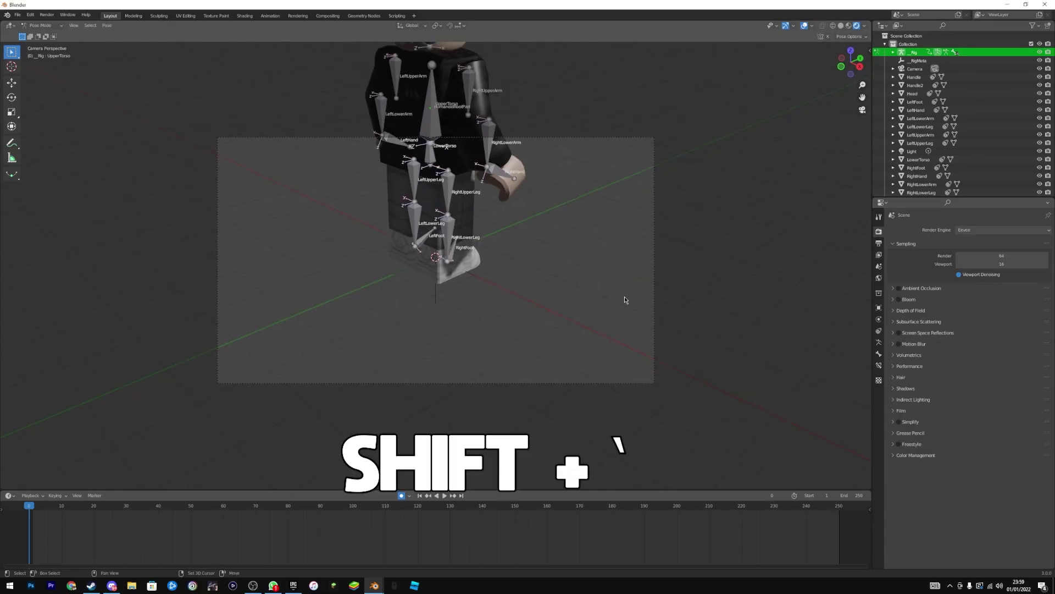
{"action": "key", "text": "shift+grave"}
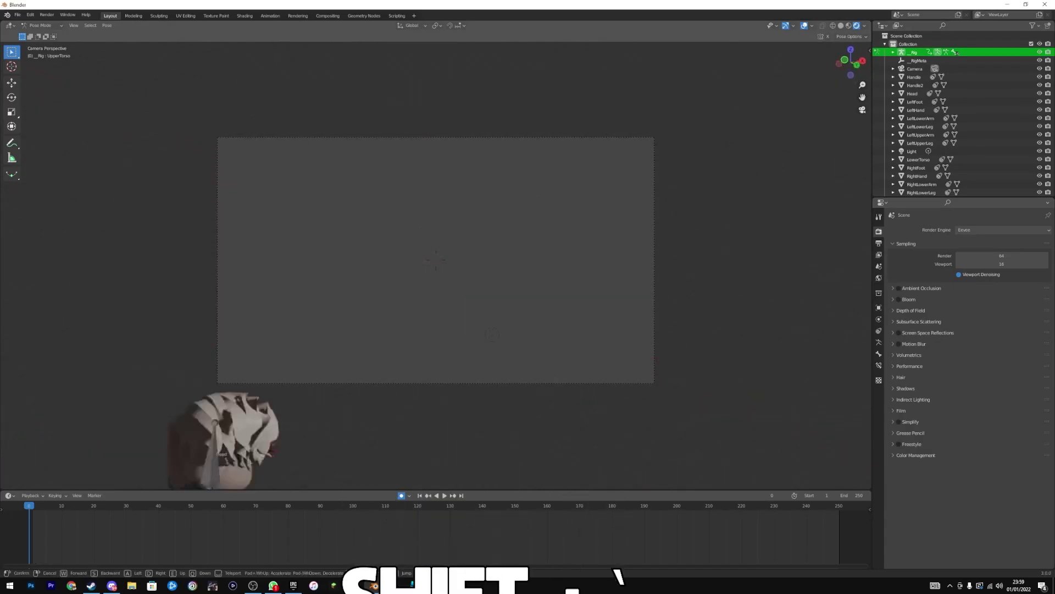
{"action": "key", "text": "d"}
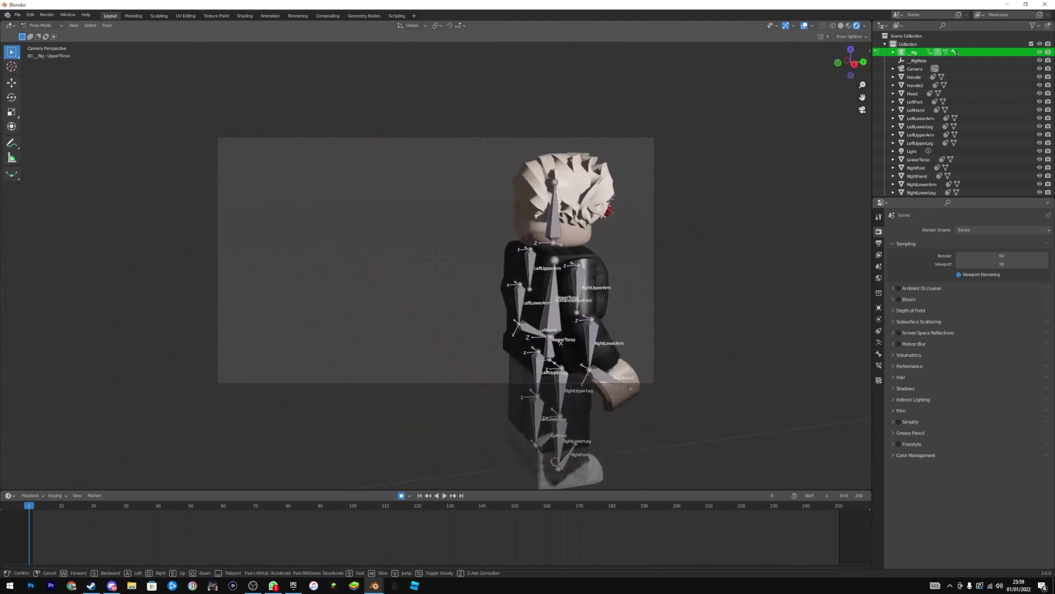
{"action": "key", "text": "d"}
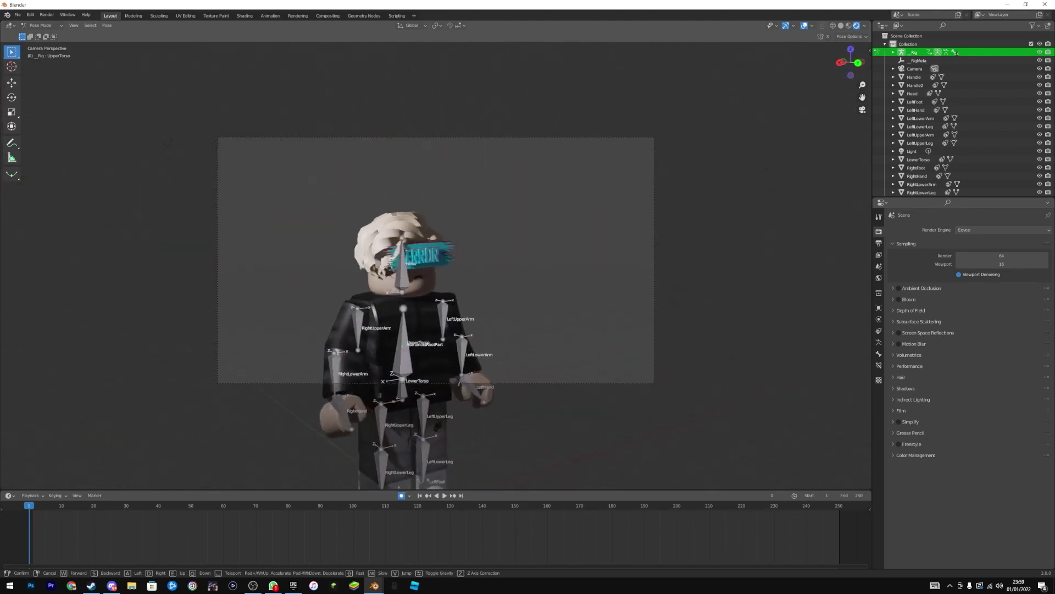
{"action": "key", "text": "w"}
{"action": "key", "text": "s"}
{"action": "key", "text": "w"}
{"action": "key", "text": "d"}
{"action": "key", "text": "w"}
{"action": "key", "text": "e"}
{"action": "key", "text": "q"}
{"action": "left_click", "coordinate": [770, 328]}
Step: Split the 3D viewport into two and show the camera view in the narrower one
{"action": "middle_click_drag", "start_coordinate": [772, 328], "coordinate": [528, 291]}
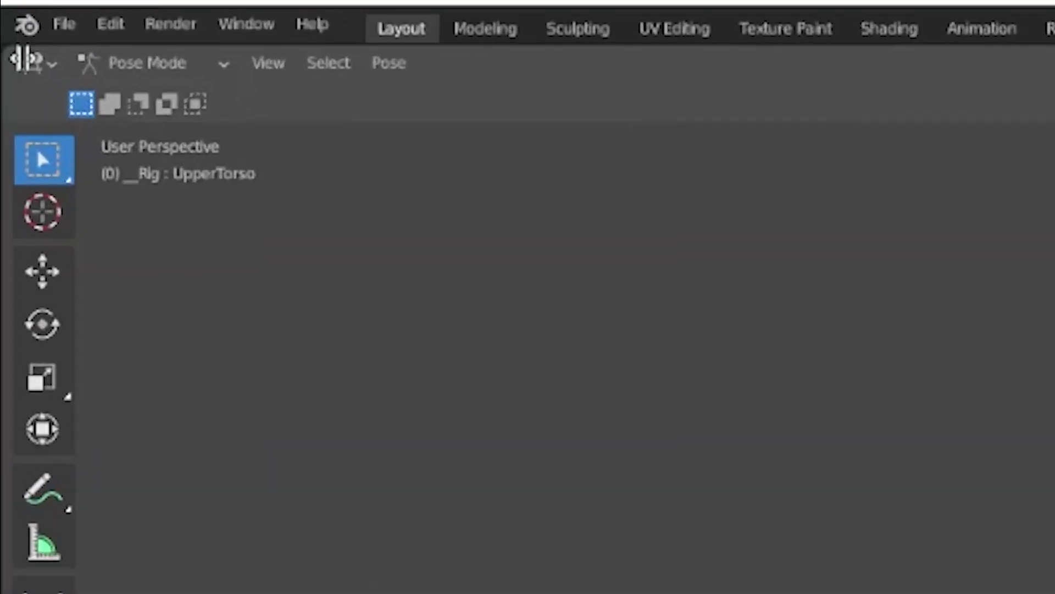
{"action": "left_click_drag", "start_coordinate": [6, 23], "coordinate": [181, 32]}
{"action": "left_click_drag", "start_coordinate": [695, 269], "coordinate": [1054, 269]}
{"action": "key", "text": "KP_0"}
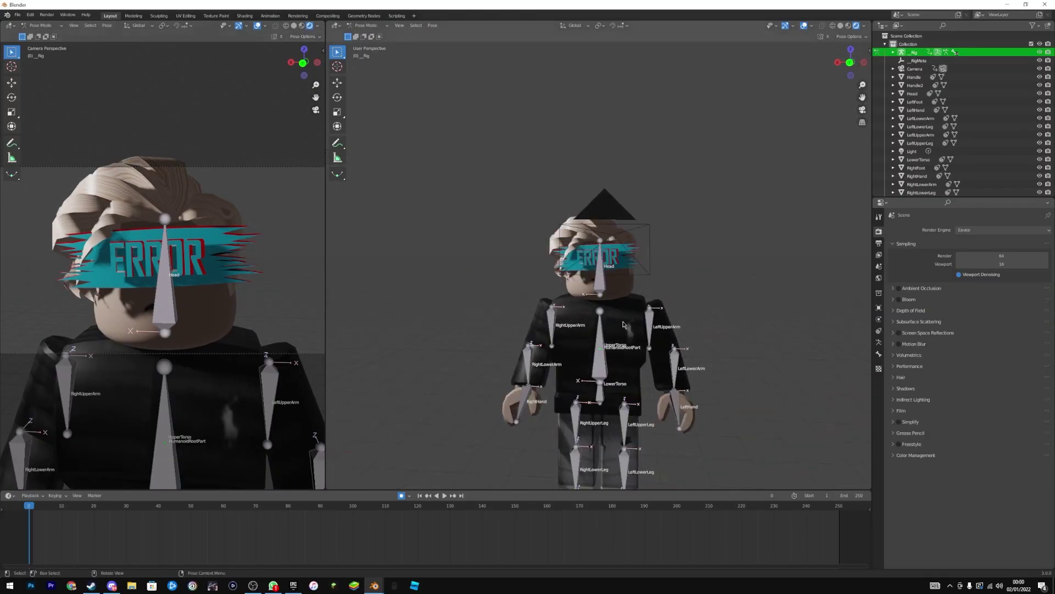
Step: Select the head bone and rotate it to pose the head for the animation
{"action": "scroll", "coordinate": [650, 328], "scroll_direction": "up", "scroll_amount": 4}
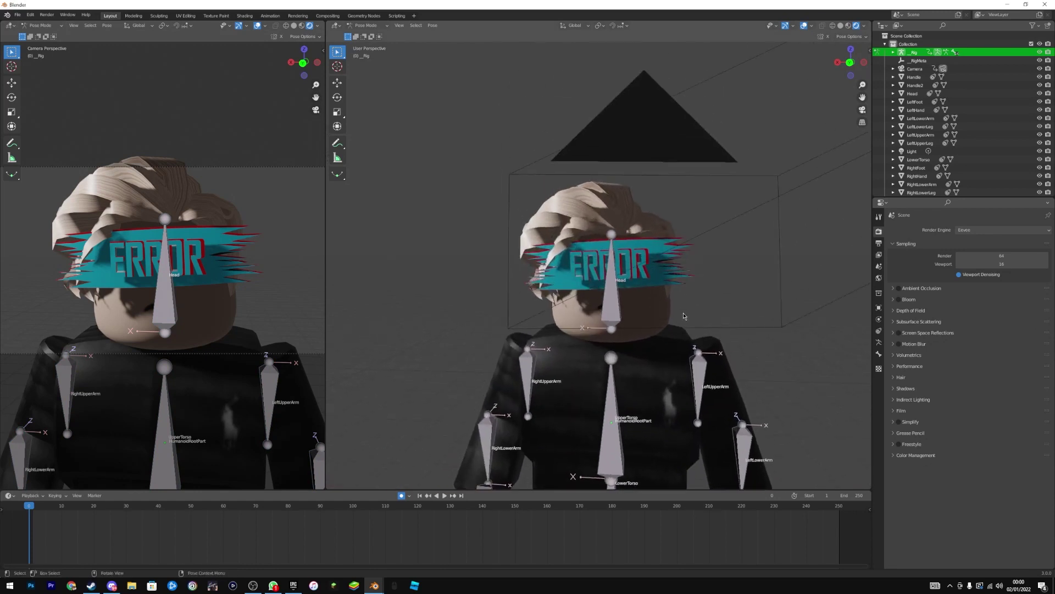
{"action": "scroll", "coordinate": [684, 316], "scroll_direction": "up", "scroll_amount": 1}
{"action": "left_click", "coordinate": [615, 289]}
{"action": "key", "text": "r"}
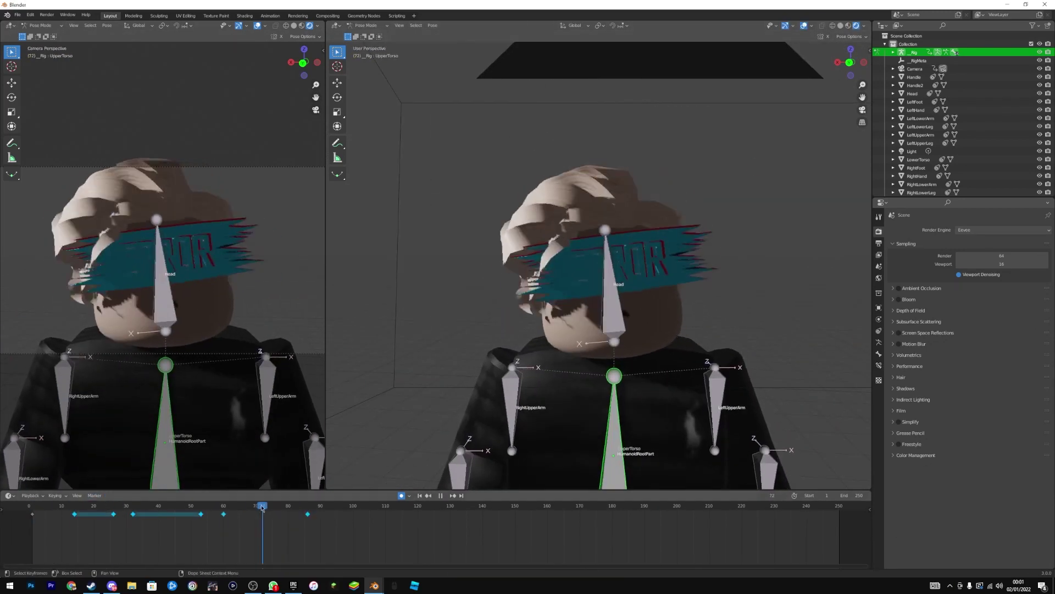
Step: Replace the existing camera with a newly added one in Object Mode
{"action": "left_click", "coordinate": [915, 68]}
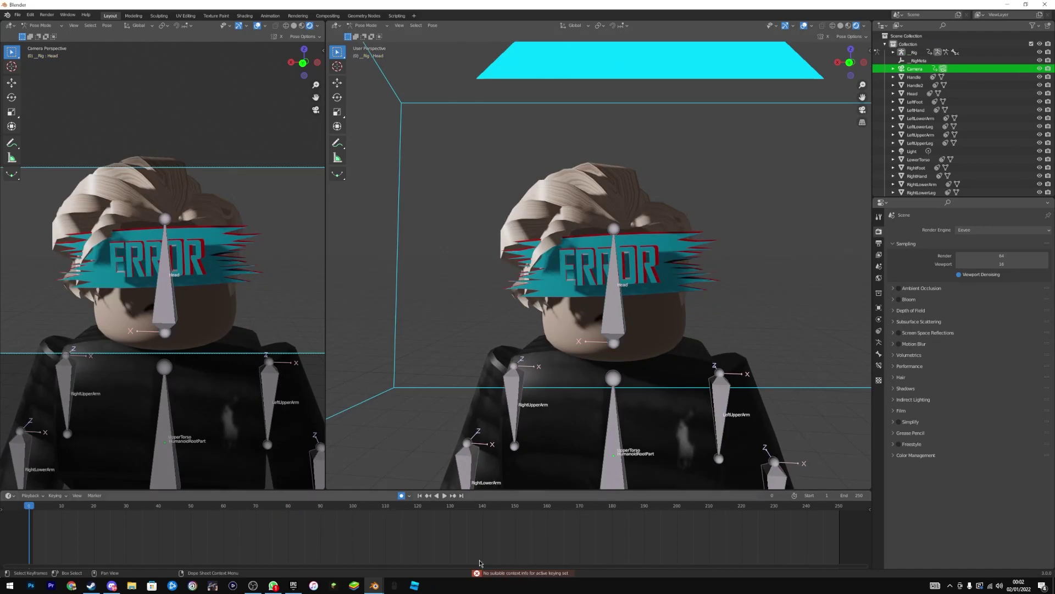
{"action": "scroll", "coordinate": [572, 282], "scroll_direction": "down", "scroll_amount": 2}
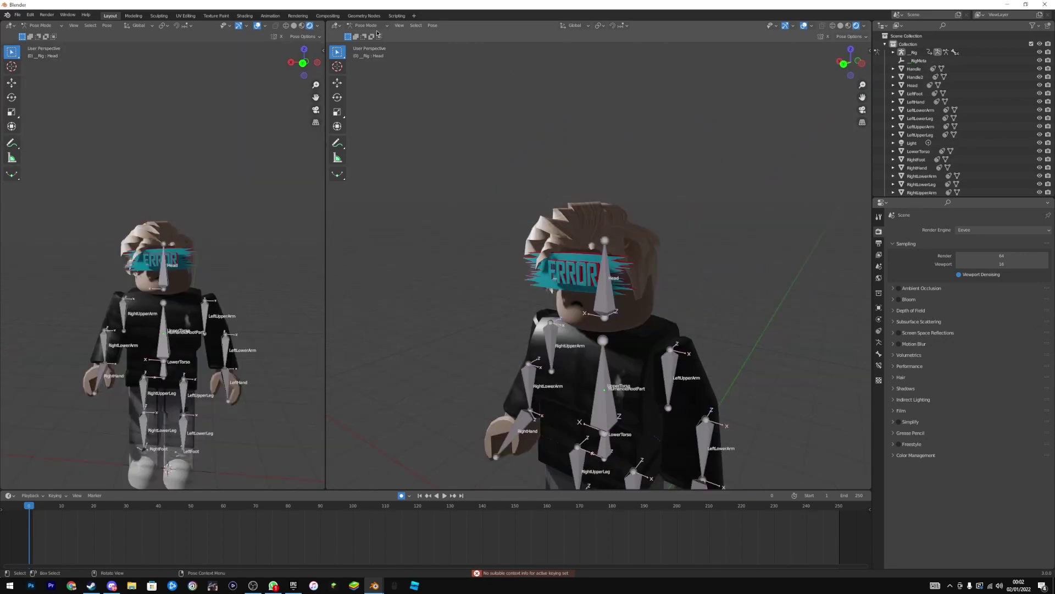
{"action": "left_click", "coordinate": [380, 28]}
{"action": "left_click", "coordinate": [364, 34]}
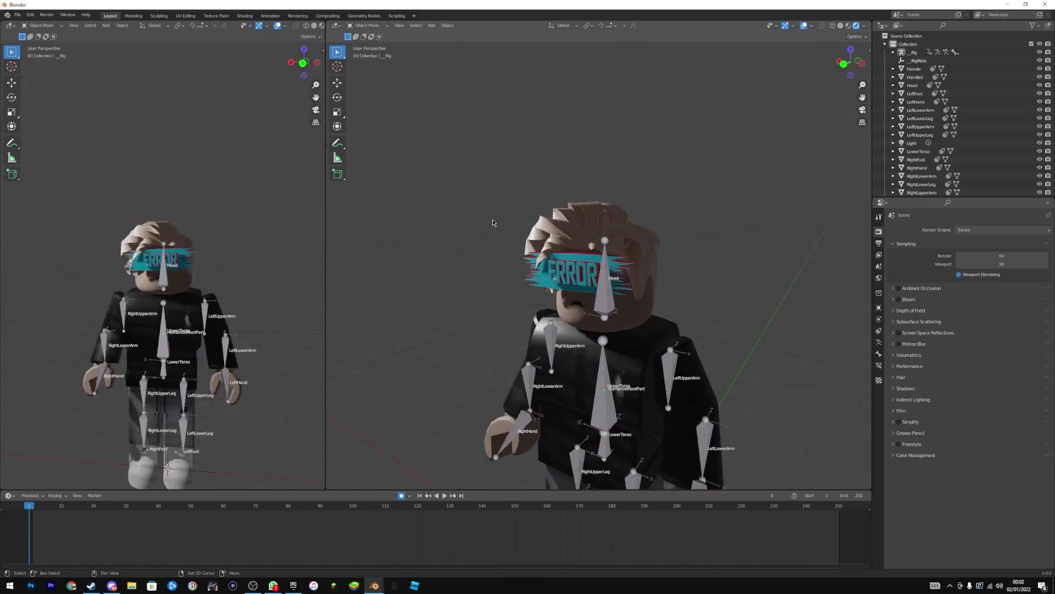
{"action": "key", "text": "shift+a"}
{"action": "left_click", "coordinate": [502, 342]}
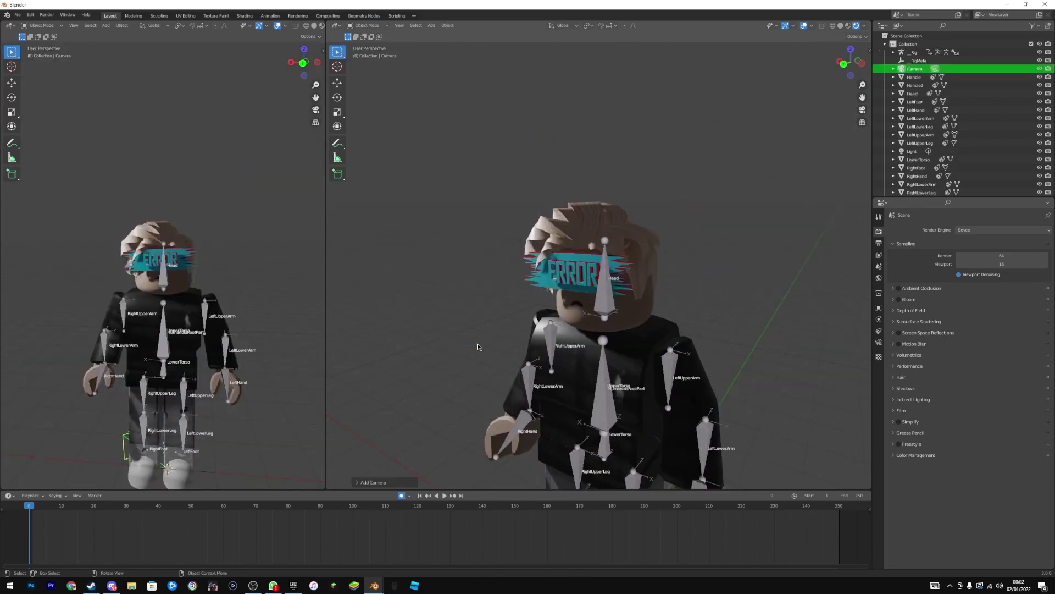
Step: Look through the new camera in both viewports and select that camera by its frame
{"action": "scroll", "coordinate": [539, 321], "scroll_direction": "down", "scroll_amount": 3}
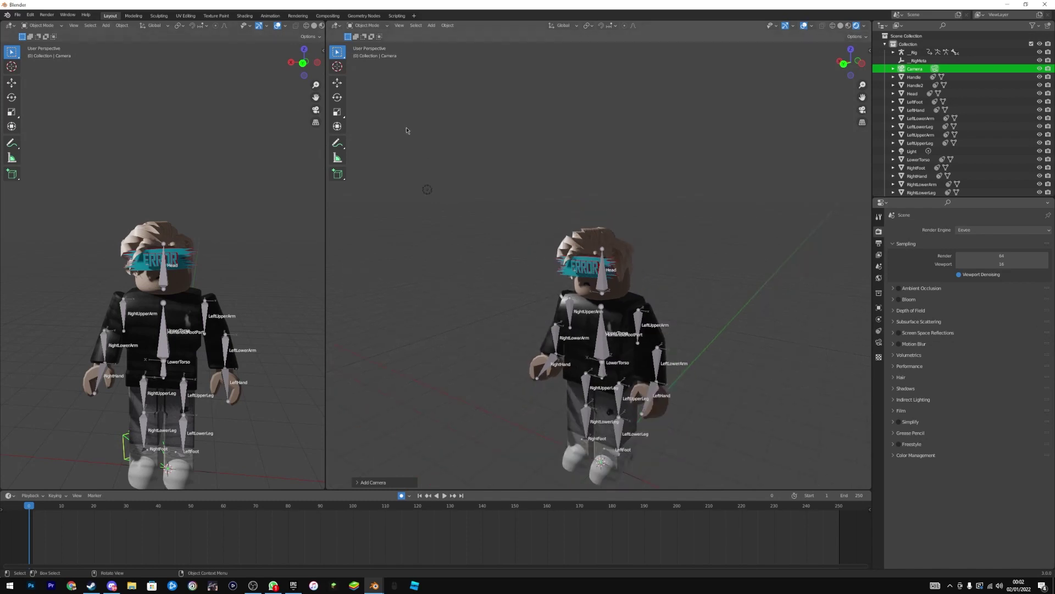
{"action": "left_click", "coordinate": [862, 109]}
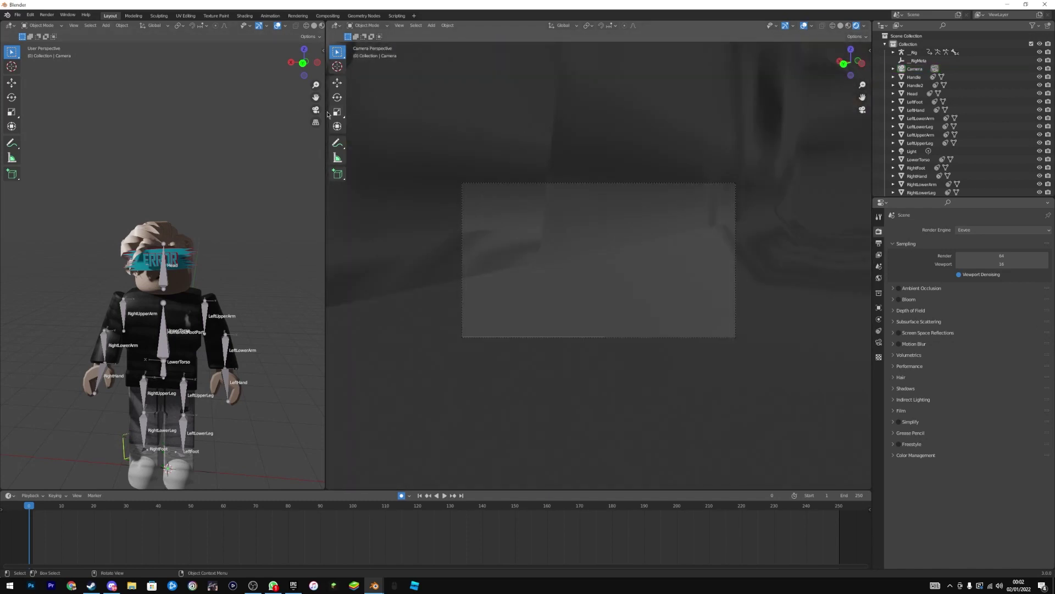
{"action": "left_click", "coordinate": [316, 110]}
{"action": "left_click", "coordinate": [733, 187]}
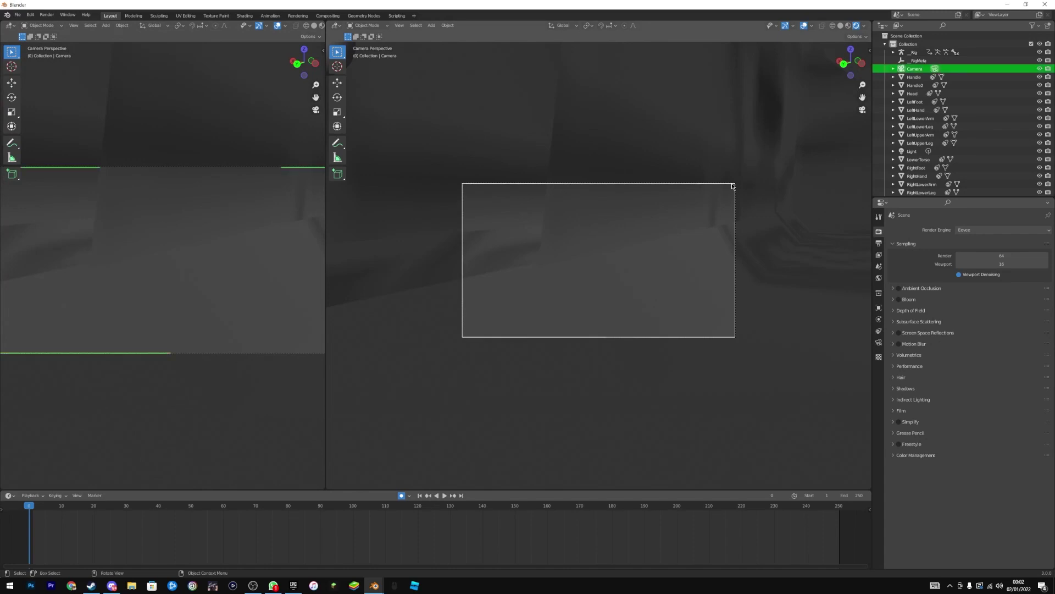
Step: Fly the new camera back and upward to frame the character's head and upper body from the front
{"action": "key", "text": "shift+grave"}
{"action": "key", "text": "s"}
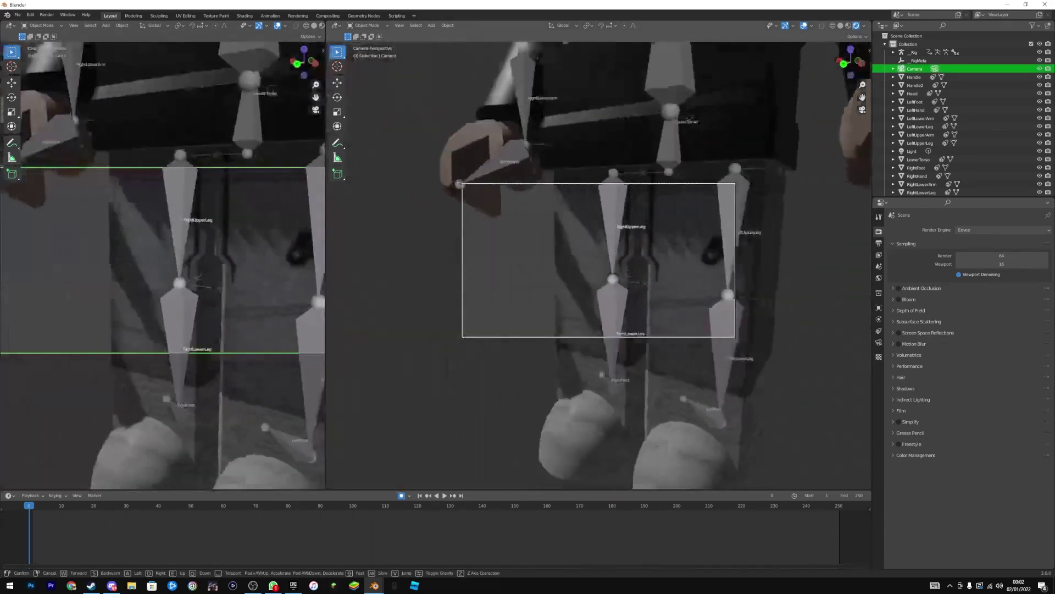
{"action": "key", "text": "e"}
{"action": "key", "text": "w"}
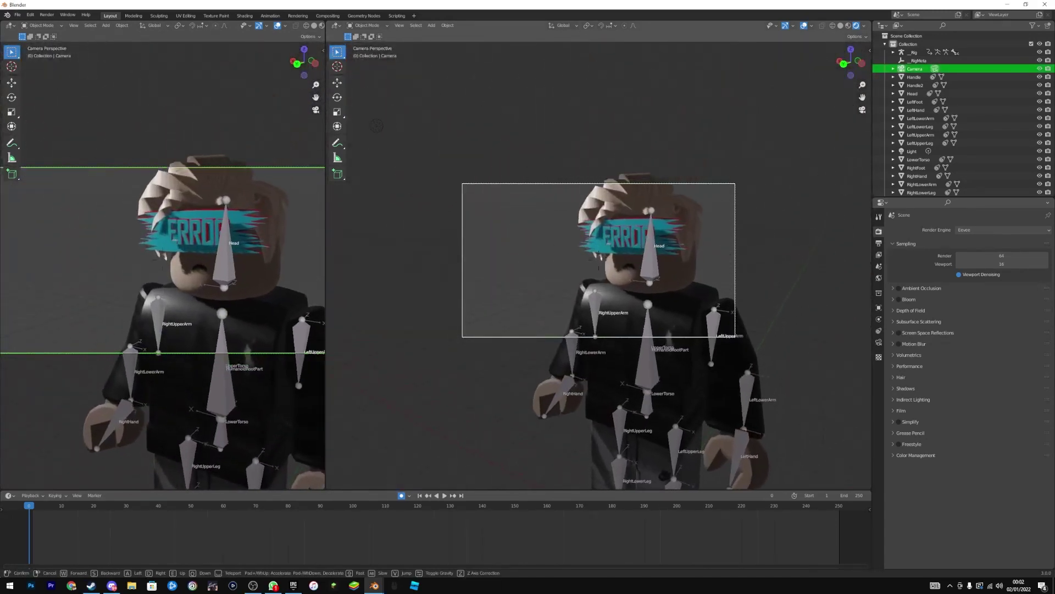
{"action": "key", "text": "s"}
{"action": "left_click", "coordinate": [599, 266]}
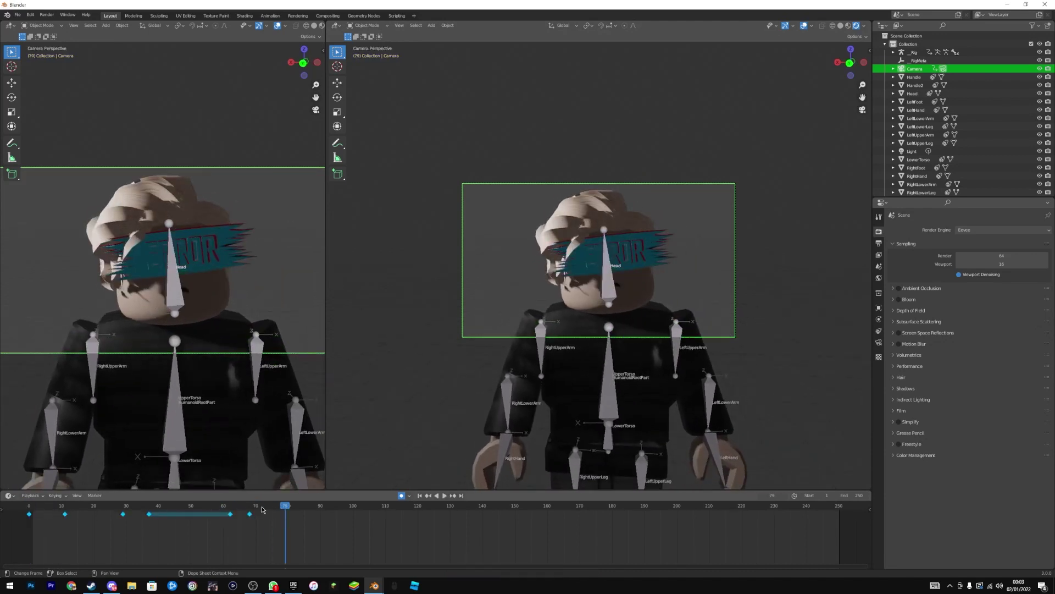
Step: Move to frame 2 and turn the narrower viewport into a Graph Editor for the camera's animation
{"action": "left_click", "coordinate": [35, 509]}
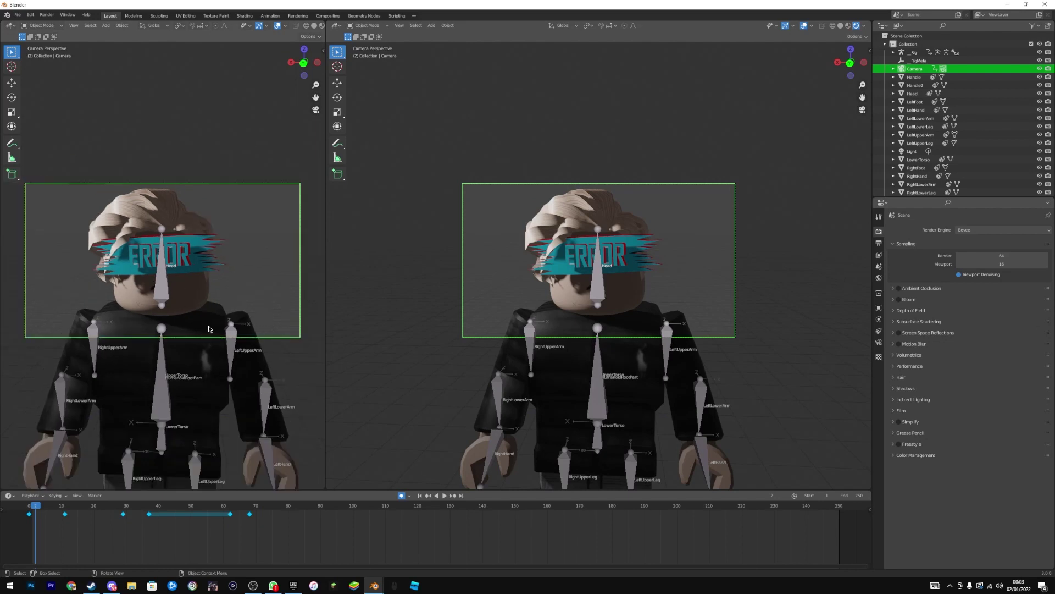
{"action": "left_click", "coordinate": [10, 25]}
{"action": "left_click", "coordinate": [10, 26]}
{"action": "left_click", "coordinate": [11, 26]}
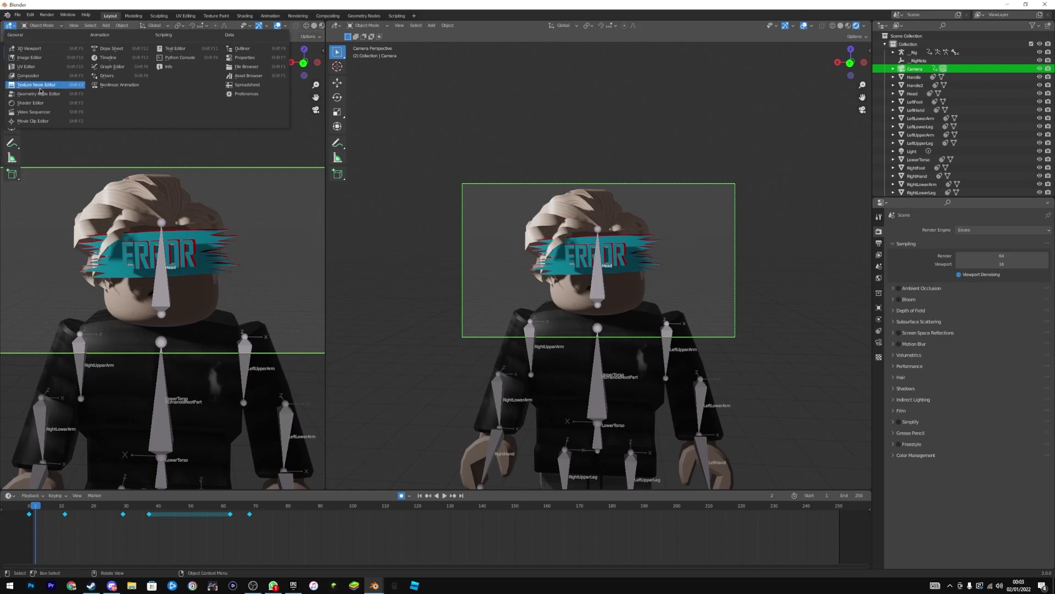
{"action": "left_click", "coordinate": [111, 67]}
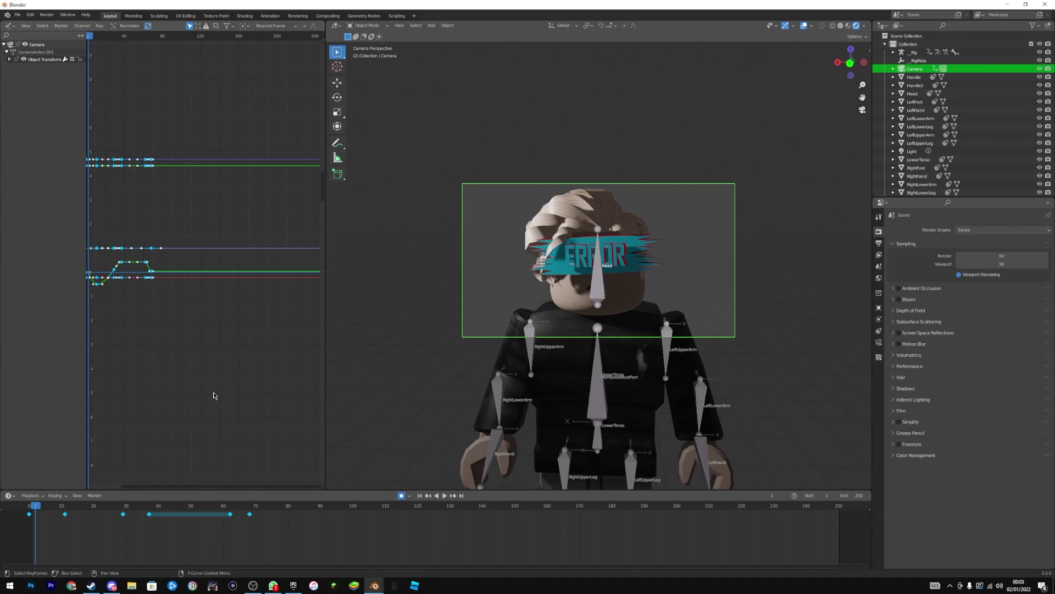
Step: Sample the camera's keyframes on every frame along its curves and play the animation from the start to check the motion
{"action": "key", "text": "shift+o"}
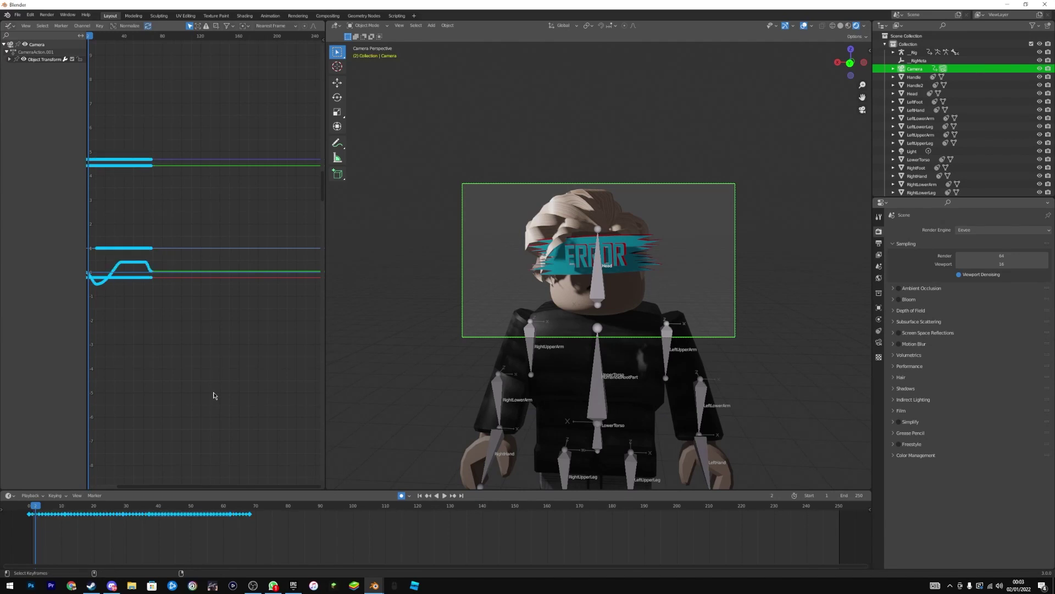
{"action": "left_click_drag", "start_coordinate": [245, 510], "coordinate": [33, 509]}
{"action": "key", "text": "space"}
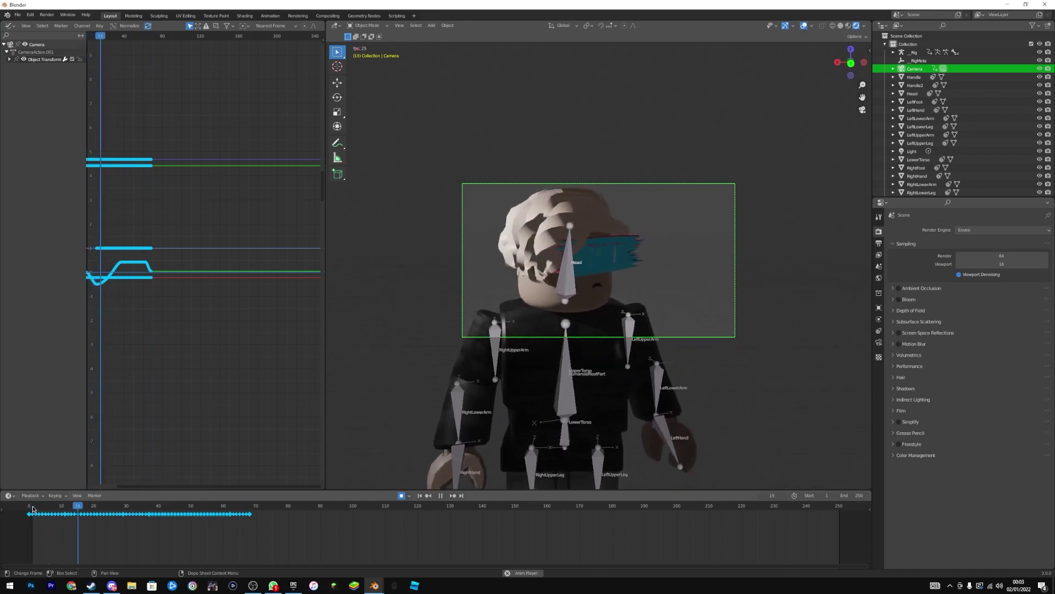
{"action": "key", "text": "space"}
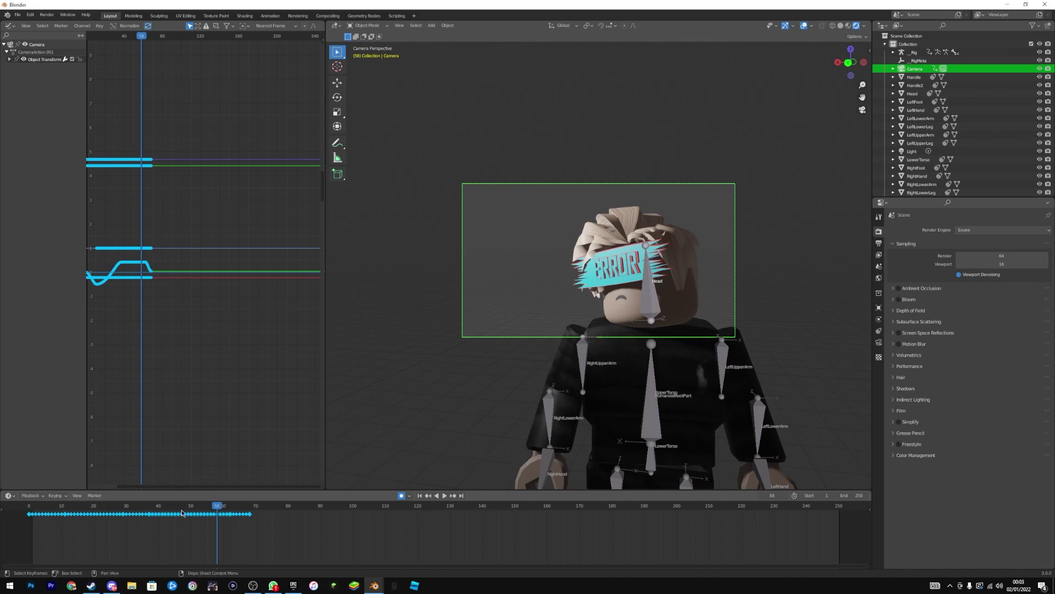
{"action": "key", "text": "shift+Left"}
{"action": "key", "text": "space"}
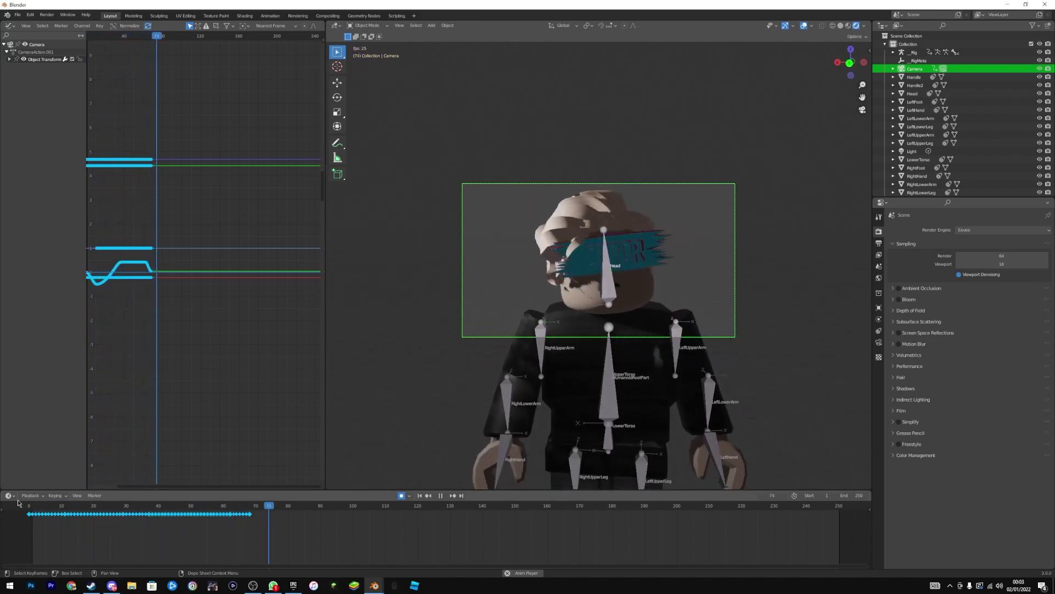
{"action": "key", "text": "space"}
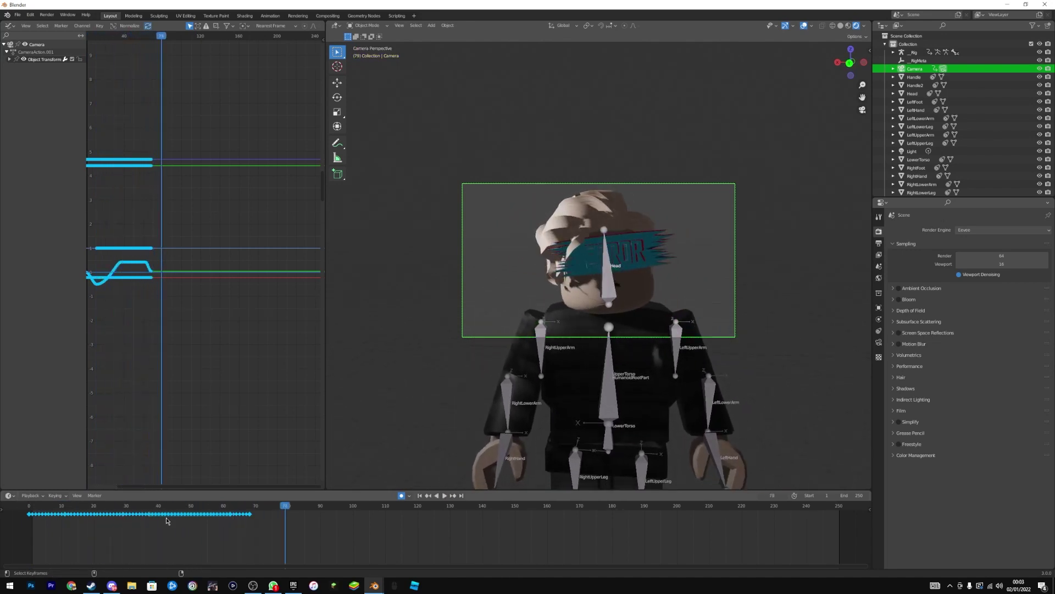
Step: Reselect all of the camera's keyframes, smooth their curves and play the animation back
{"action": "left_click", "coordinate": [237, 465]}
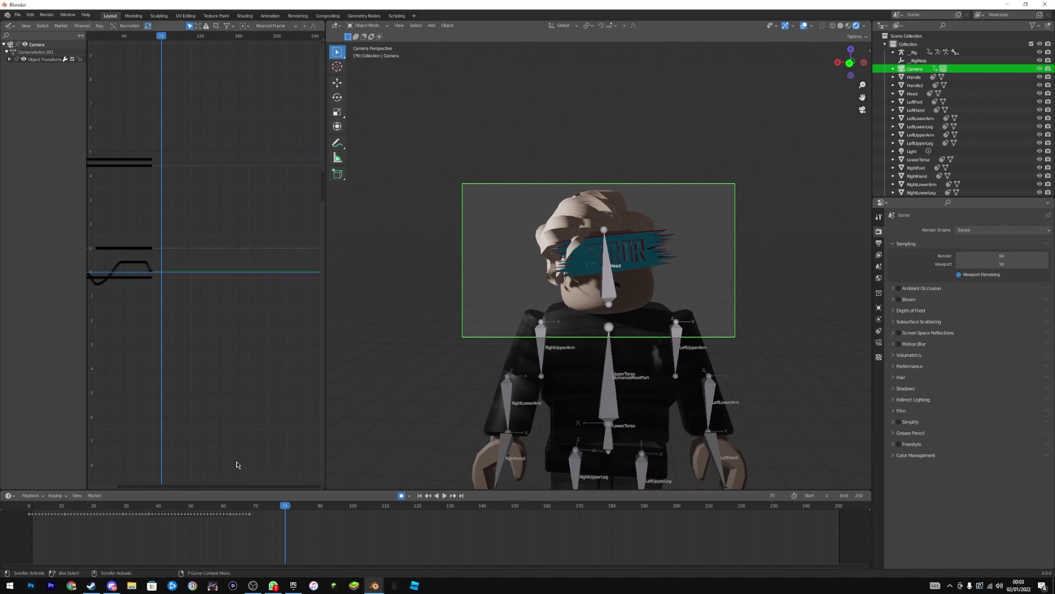
{"action": "key", "text": "a"}
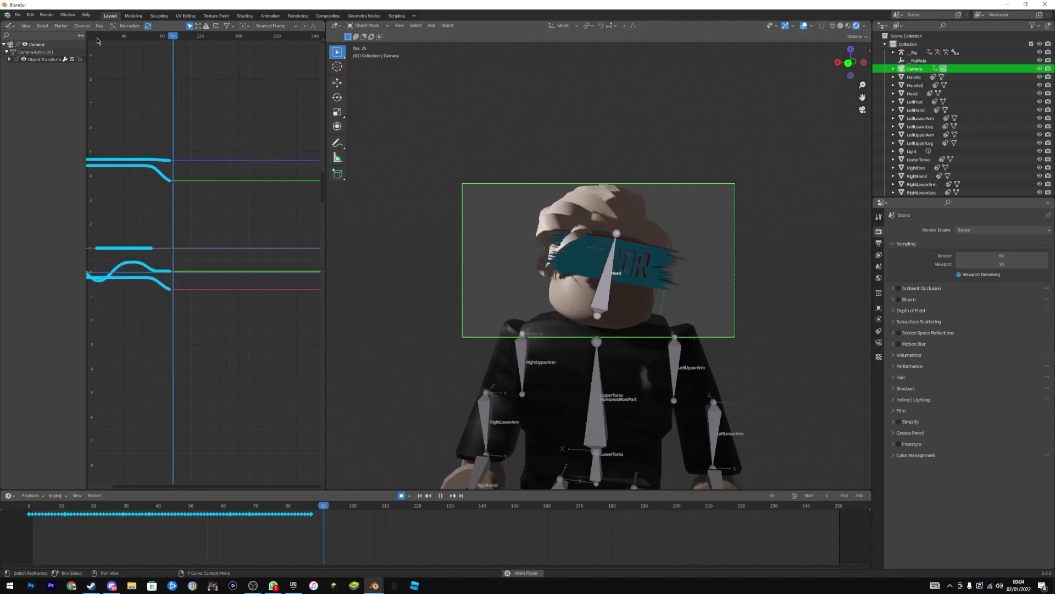
{"action": "key", "text": "space"}
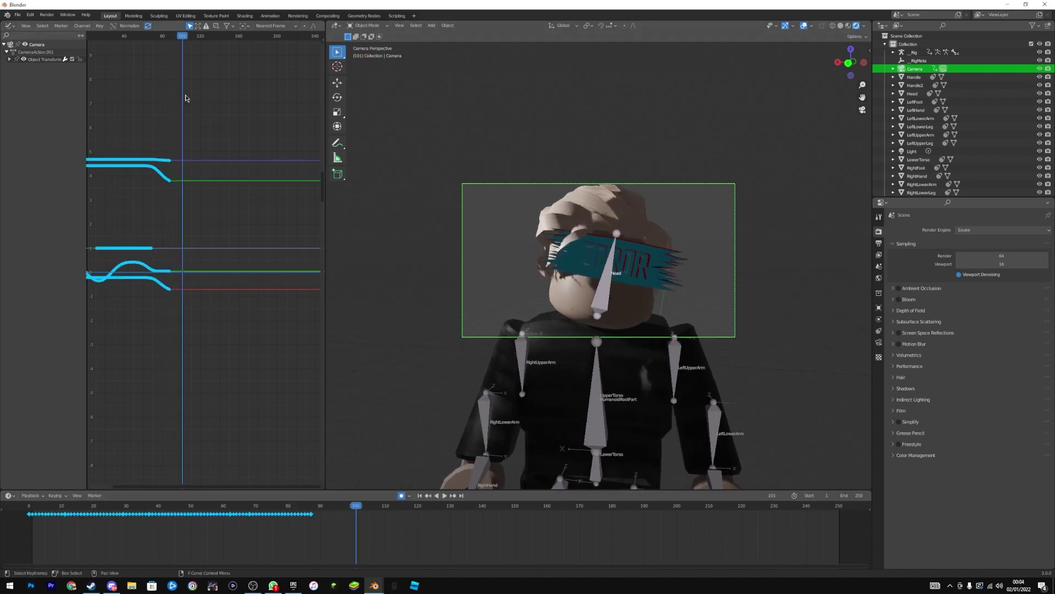
Step: Turn the Graph Editor area back into a 3D Viewport
{"action": "left_click", "coordinate": [10, 26]}
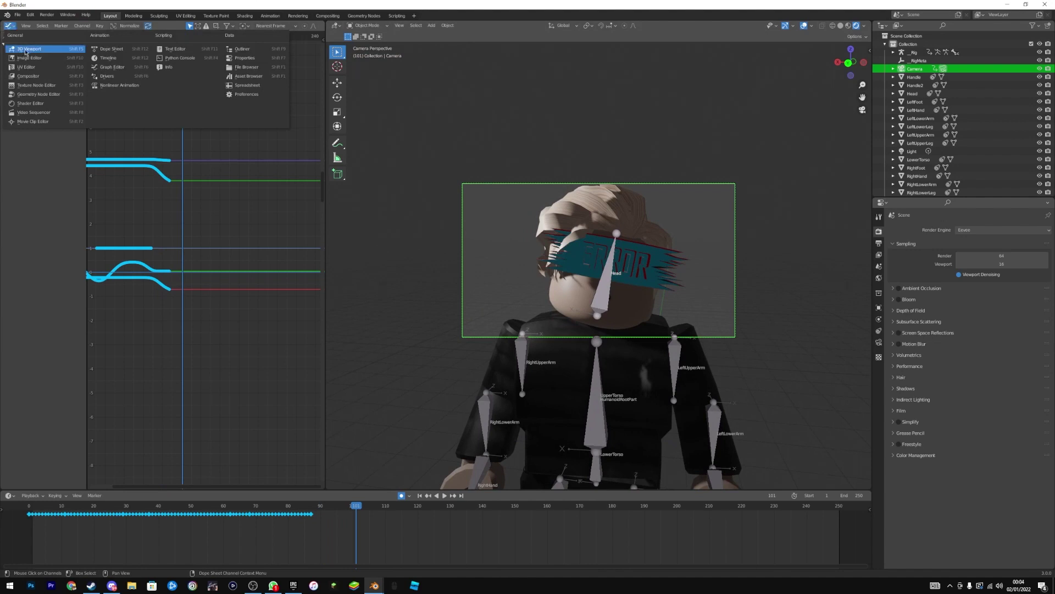
{"action": "left_click", "coordinate": [26, 49]}
{"action": "scroll", "coordinate": [159, 238], "scroll_direction": "down", "scroll_amount": 1}
{"action": "scroll", "coordinate": [197, 243], "scroll_direction": "up", "scroll_amount": 1}
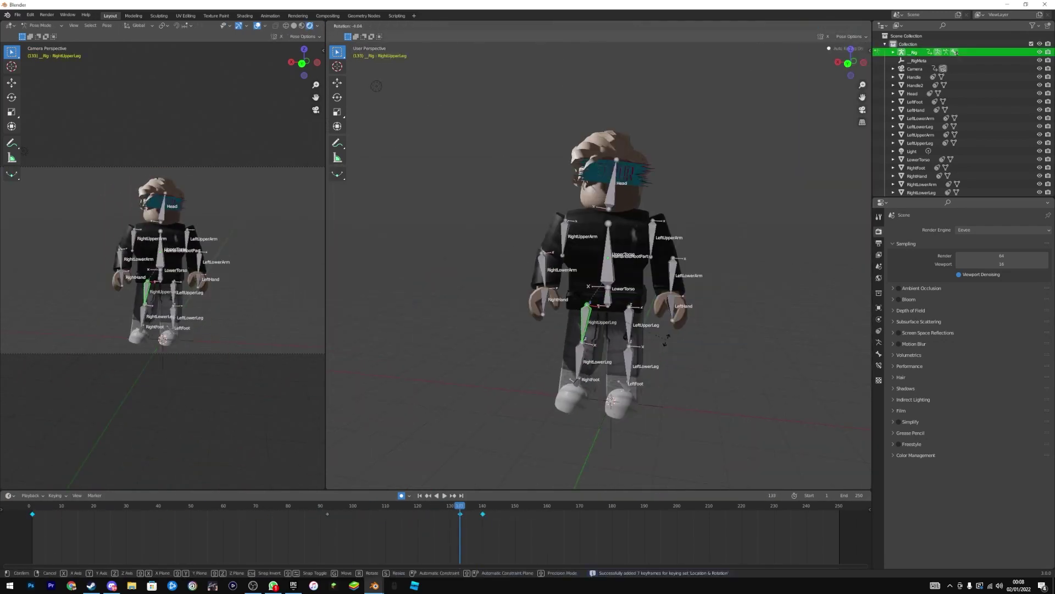
Step: Pose the rig by rotating its bones, including RightUpperLeg at frame 133 and LeftLowerArm at frame 184
{"action": "key", "text": "r"}
{"action": "key", "text": "r"}
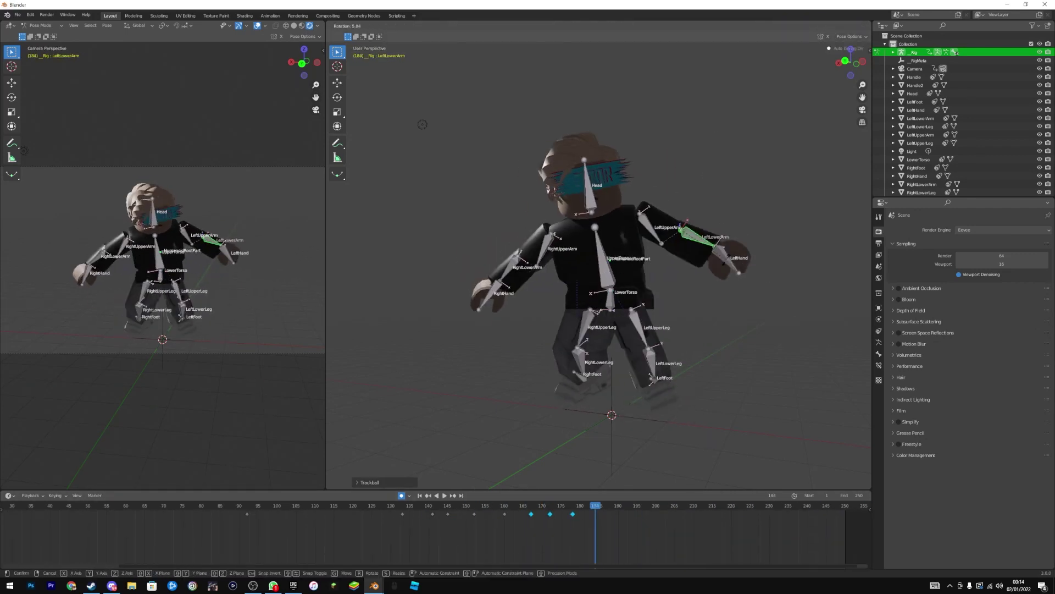
{"action": "key", "text": "r"}
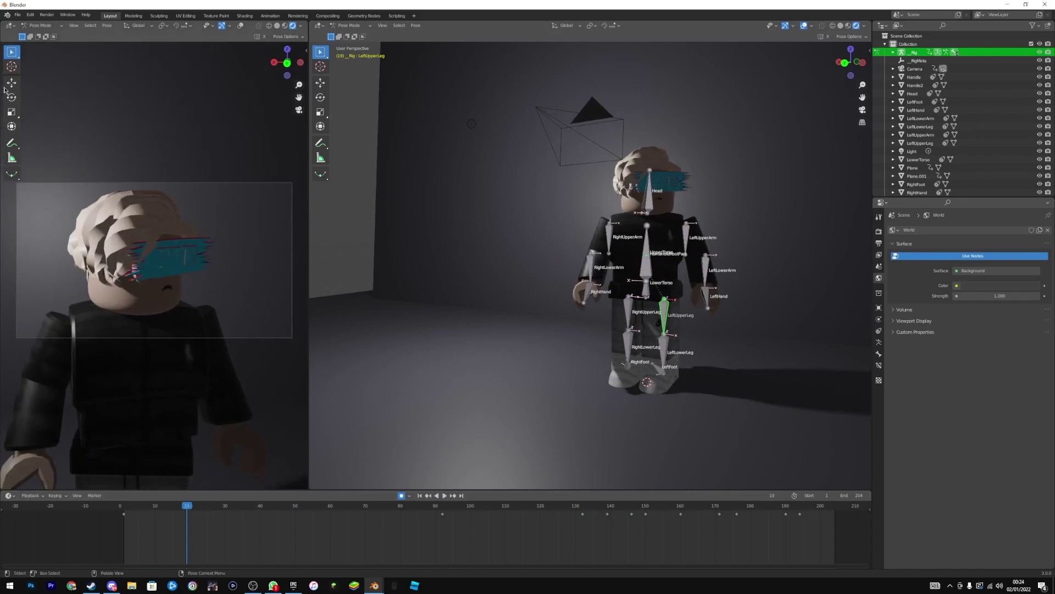
Step: Move the playhead to frame 137 and show the scene's render settings in the Rendering workspace
{"action": "left_click_drag", "start_coordinate": [220, 526], "coordinate": [599, 526]}
{"action": "left_click", "coordinate": [291, 18]}
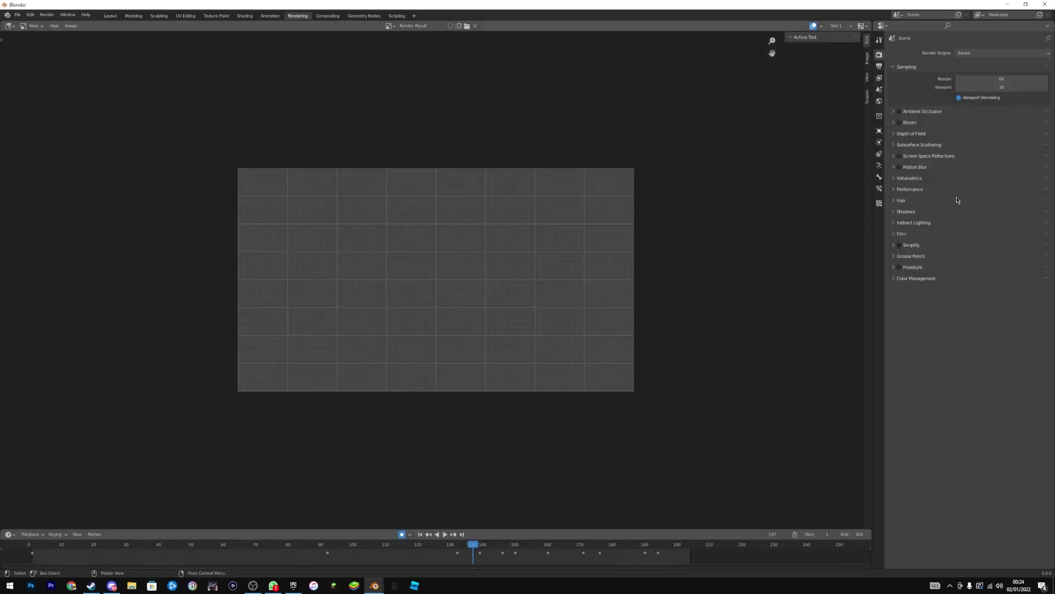
{"action": "left_click", "coordinate": [879, 66]}
{"action": "left_click", "coordinate": [880, 54]}
Step: Enable Ambient Occlusion, Bloom, Motion Blur and Simplify for Eevee, and check the Depth of Field and Performance settings
{"action": "left_click", "coordinate": [982, 53]}
{"action": "left_click", "coordinate": [918, 109]}
{"action": "left_click", "coordinate": [910, 111]}
{"action": "left_click", "coordinate": [900, 111]}
{"action": "left_click", "coordinate": [896, 123]}
{"action": "left_click", "coordinate": [899, 122]}
{"action": "left_click", "coordinate": [893, 122]}
{"action": "left_click", "coordinate": [916, 135]}
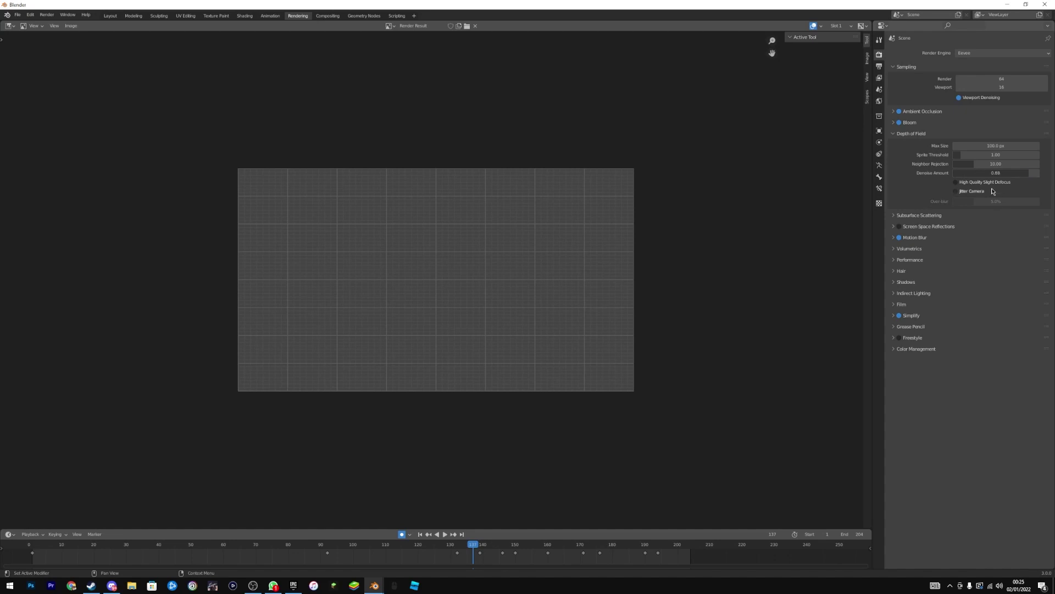
{"action": "left_click", "coordinate": [903, 135]}
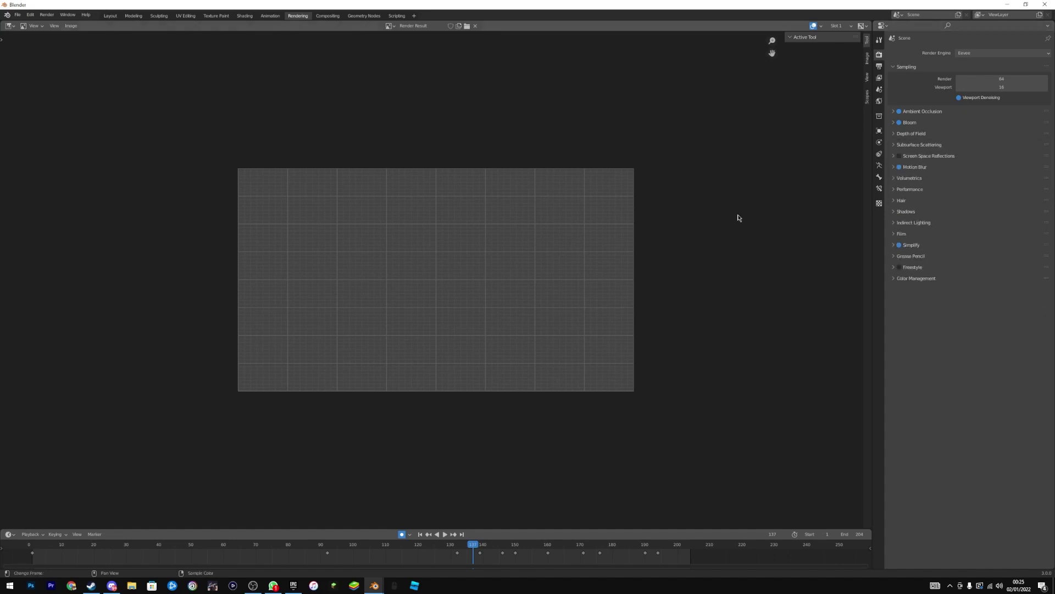
{"action": "left_click", "coordinate": [926, 189]}
{"action": "left_click", "coordinate": [926, 189]}
Step: Set the render output's file format to FFmpeg Video
{"action": "left_click", "coordinate": [879, 66]}
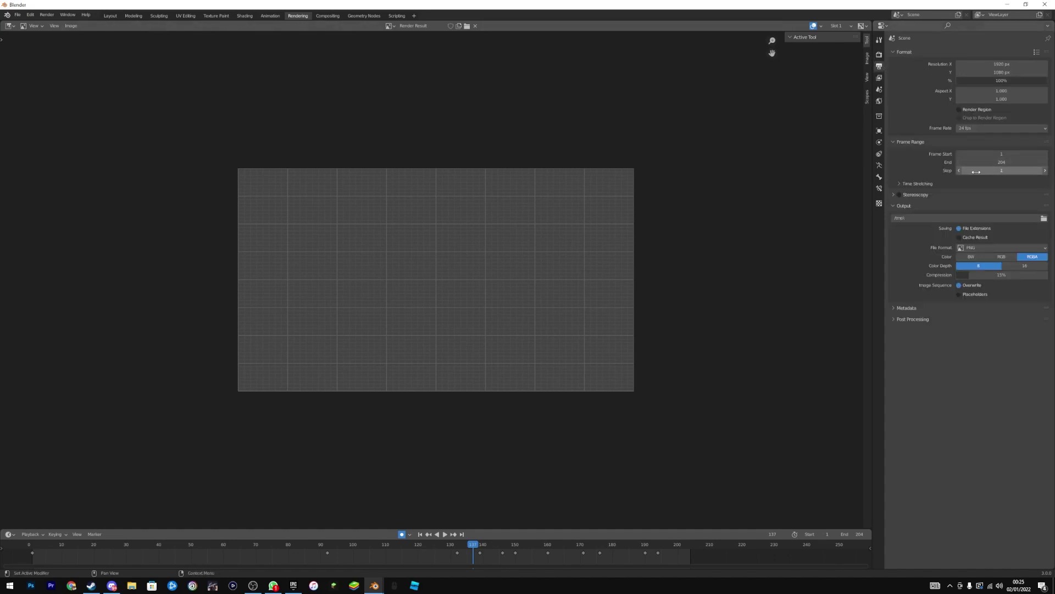
{"action": "left_click", "coordinate": [1020, 248]}
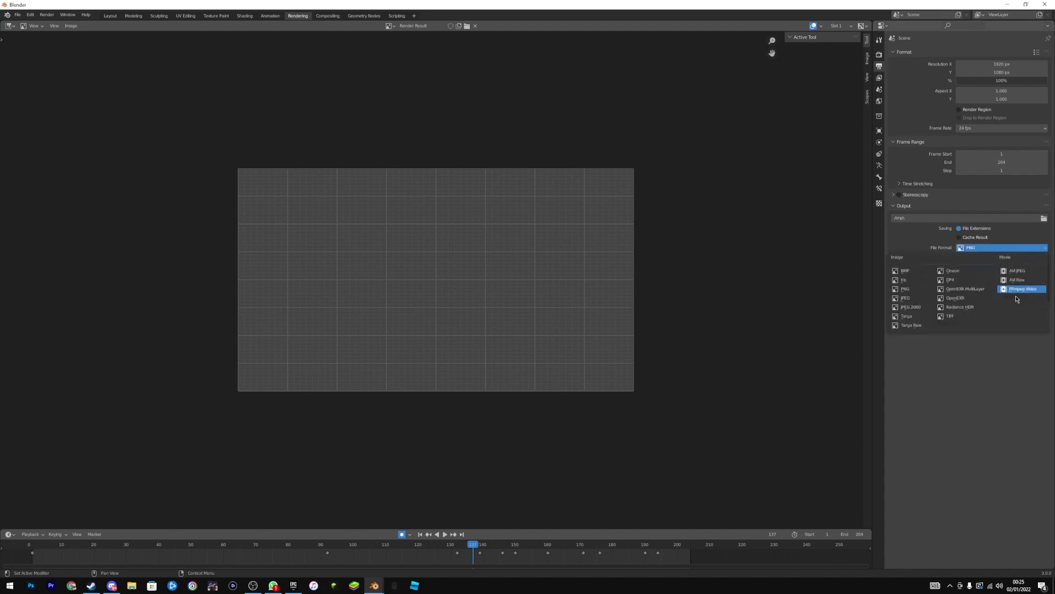
{"action": "left_click", "coordinate": [922, 251]}
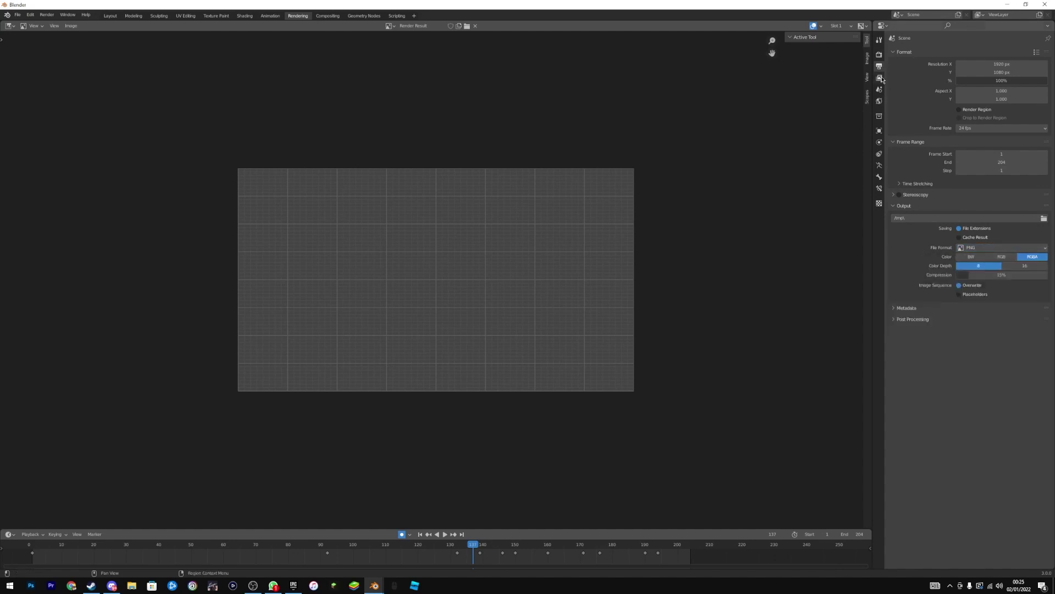
{"action": "left_click", "coordinate": [972, 246]}
{"action": "left_click", "coordinate": [1025, 280]}
{"action": "left_click", "coordinate": [996, 248]}
{"action": "left_click", "coordinate": [1023, 289]}
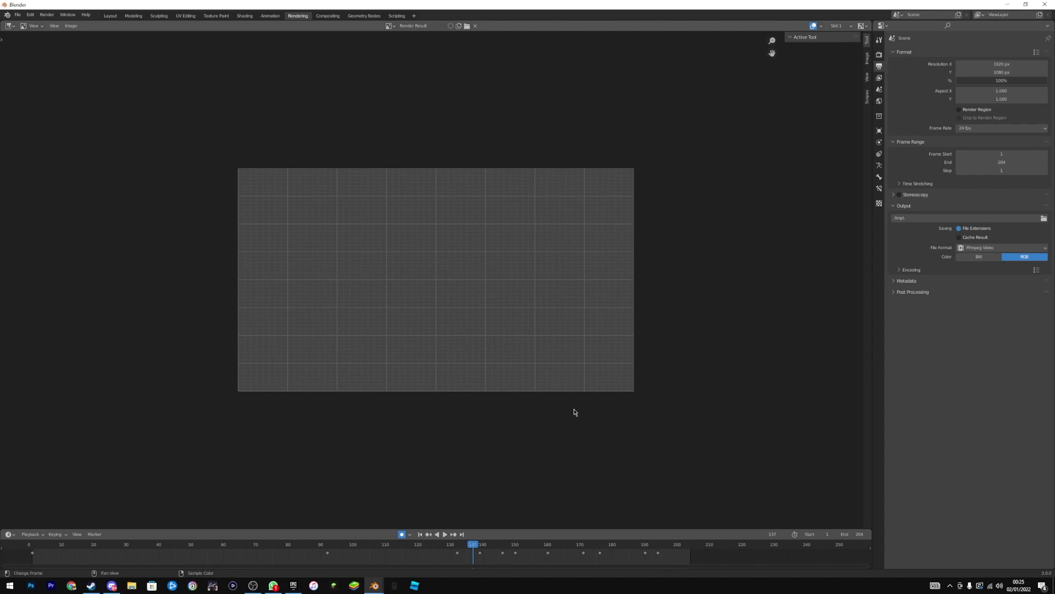
Step: Start rendering the animation and return to the Layout workspace with the narrower viewport in Solid shading
{"action": "key", "text": "ctrl+F12"}
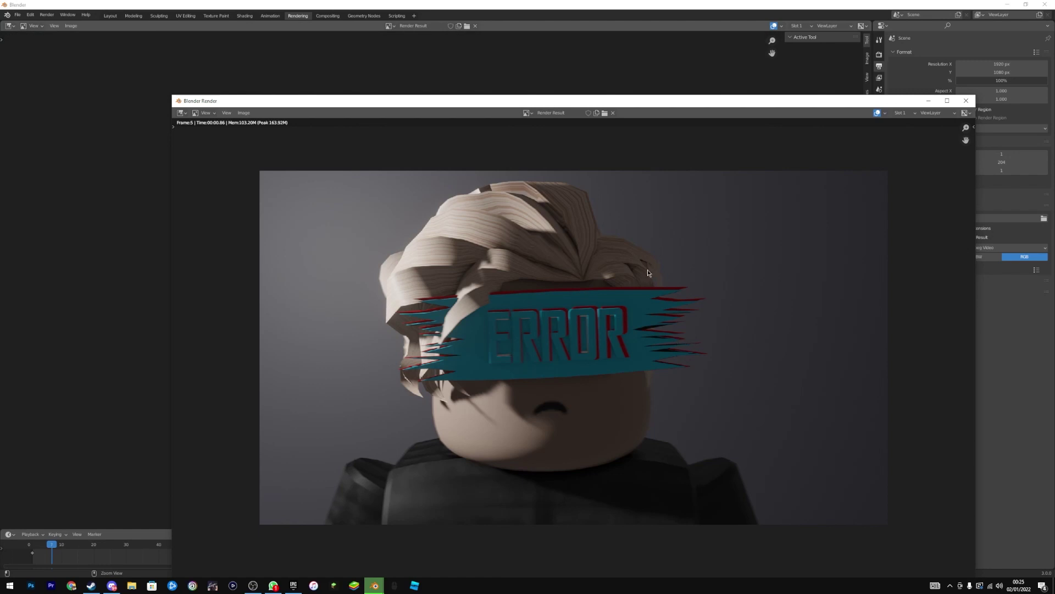
{"action": "left_click", "coordinate": [609, 3]}
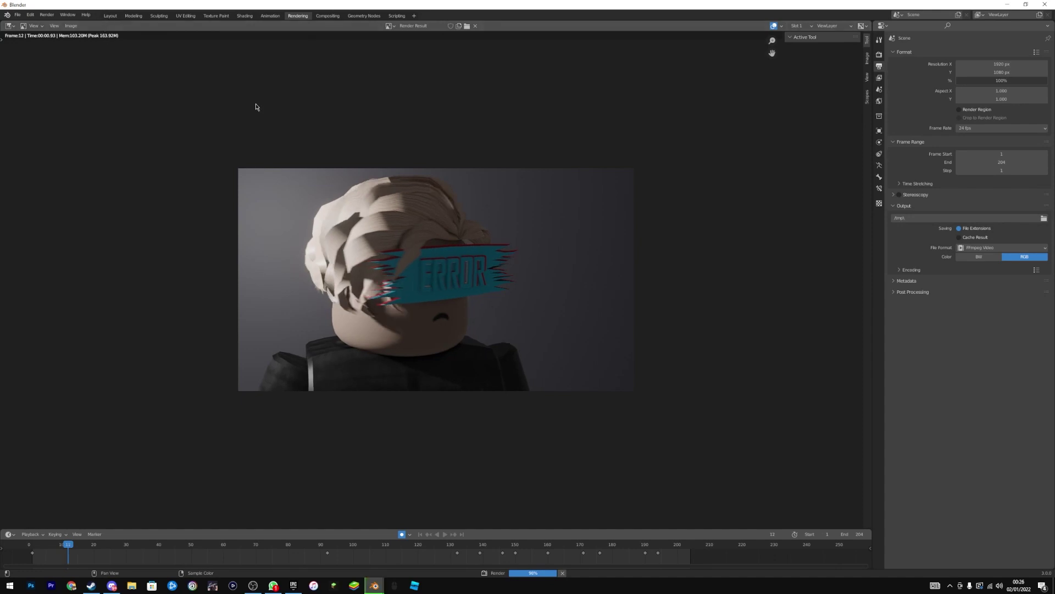
{"action": "left_click", "coordinate": [110, 15]}
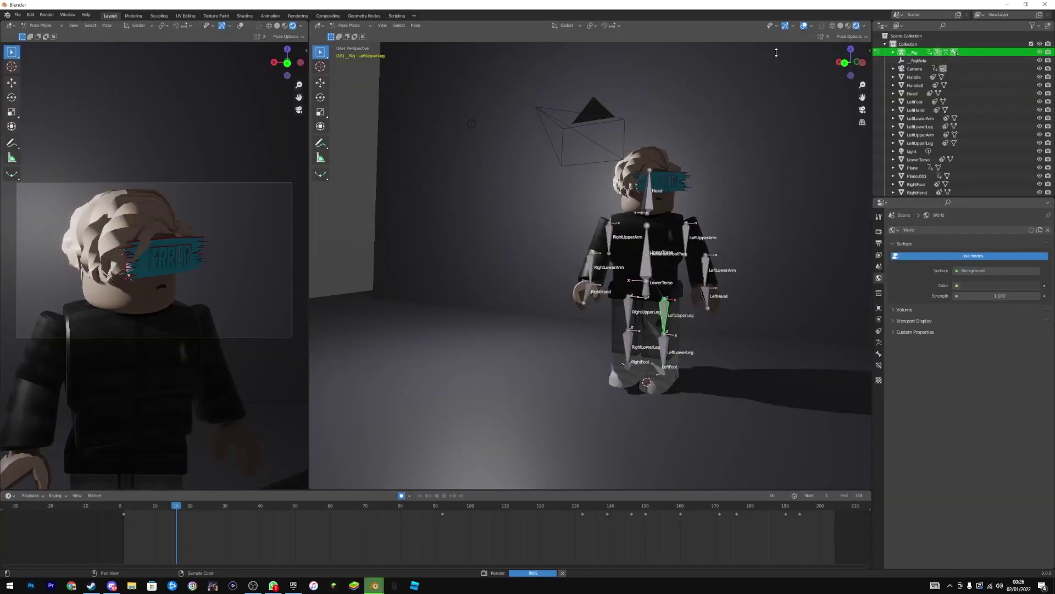
{"action": "left_click", "coordinate": [276, 26]}
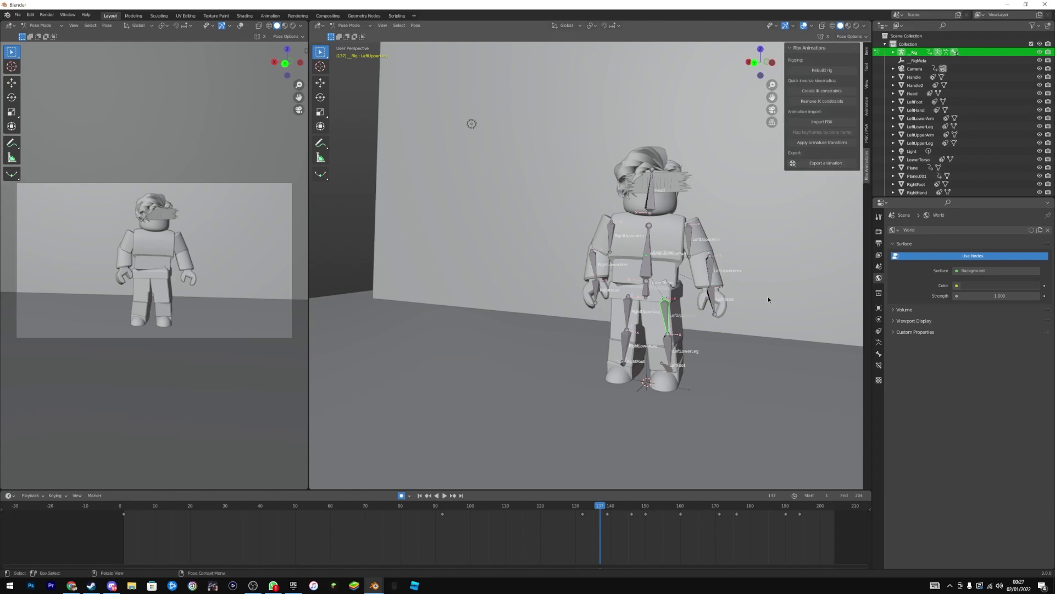
Step: Switch to Roblox Studio and open the recent local file Baseplate.rbxl
{"action": "left_click", "coordinate": [419, 587]}
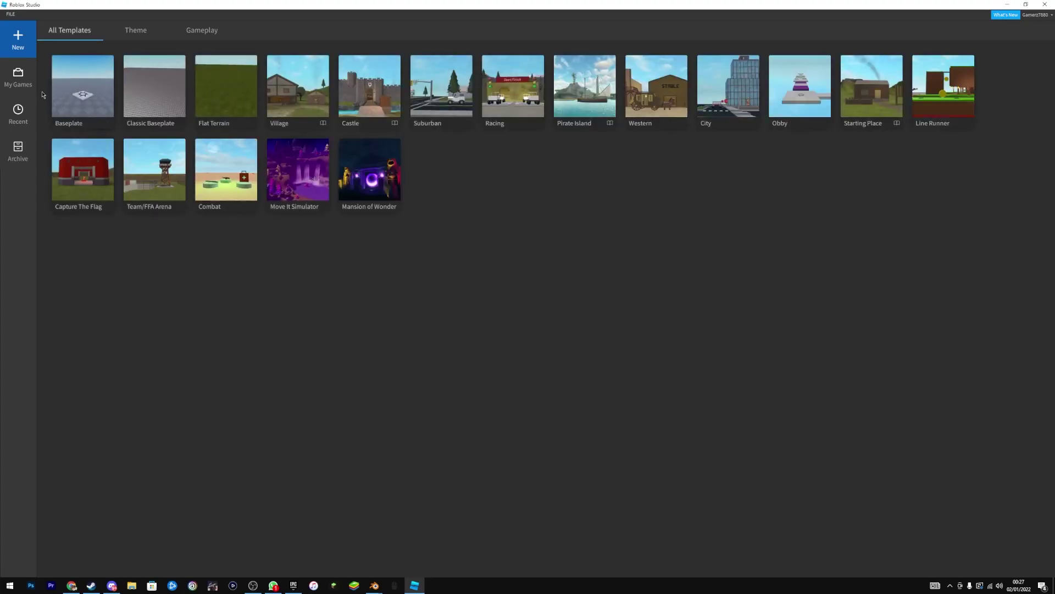
{"action": "left_click", "coordinate": [18, 114]}
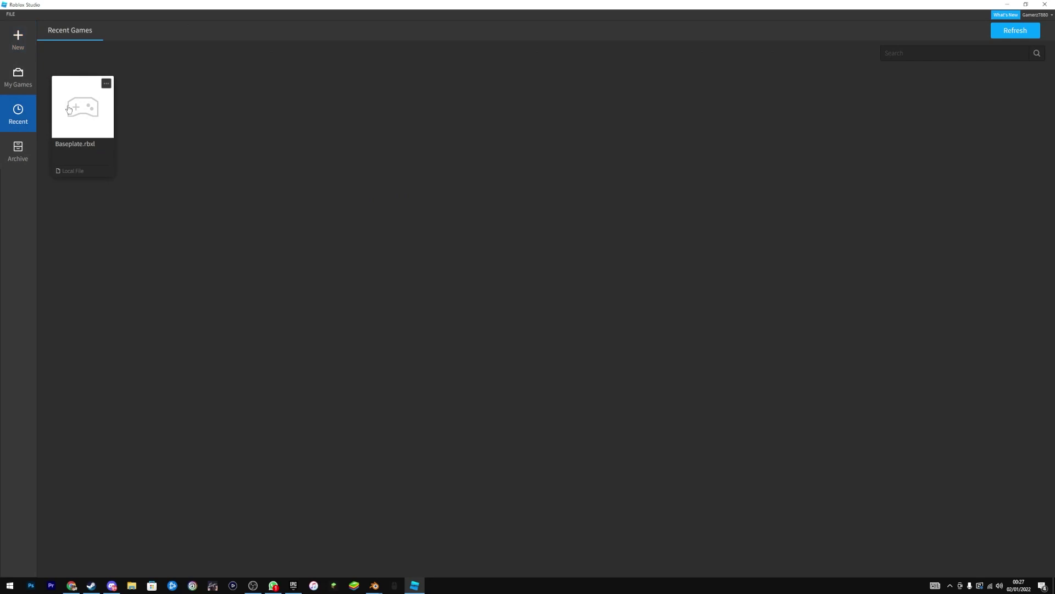
{"action": "left_click", "coordinate": [69, 108]}
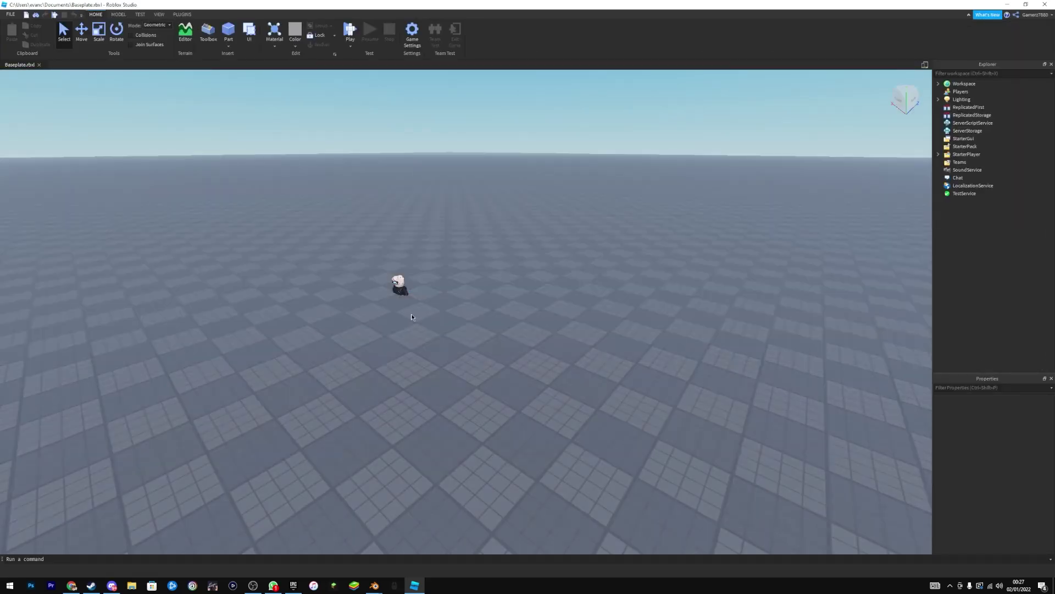
Step: Select the avatar model sunk into the ground and raise it with the Move tool to stand on the baseplate
{"action": "scroll", "coordinate": [401, 292], "scroll_direction": "up", "scroll_amount": 5}
{"action": "scroll", "coordinate": [408, 311], "scroll_direction": "down", "scroll_amount": 2}
{"action": "mouse_move", "coordinate": [410, 315]}
{"action": "right_mouse_down"}
{"action": "mouse_move", "coordinate": [431, 322]}
{"action": "mouse_move", "coordinate": [405, 332]}
{"action": "right_mouse_up"}
{"action": "middle_click_drag", "start_coordinate": [405, 331], "coordinate": [476, 288]}
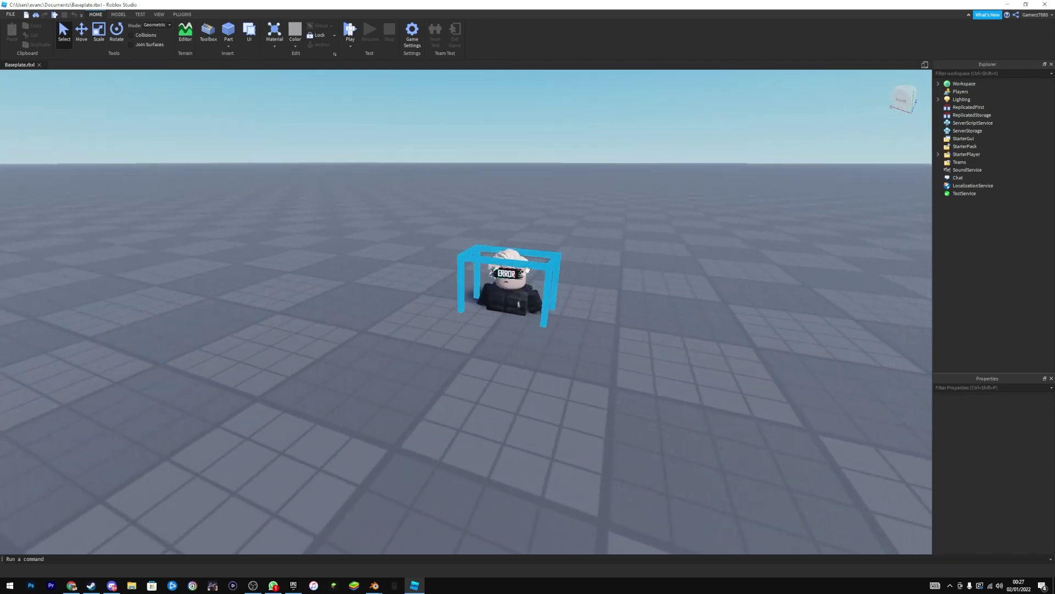
{"action": "left_click", "coordinate": [478, 287]}
{"action": "key", "text": "ctrl+2"}
{"action": "key", "text": "f"}
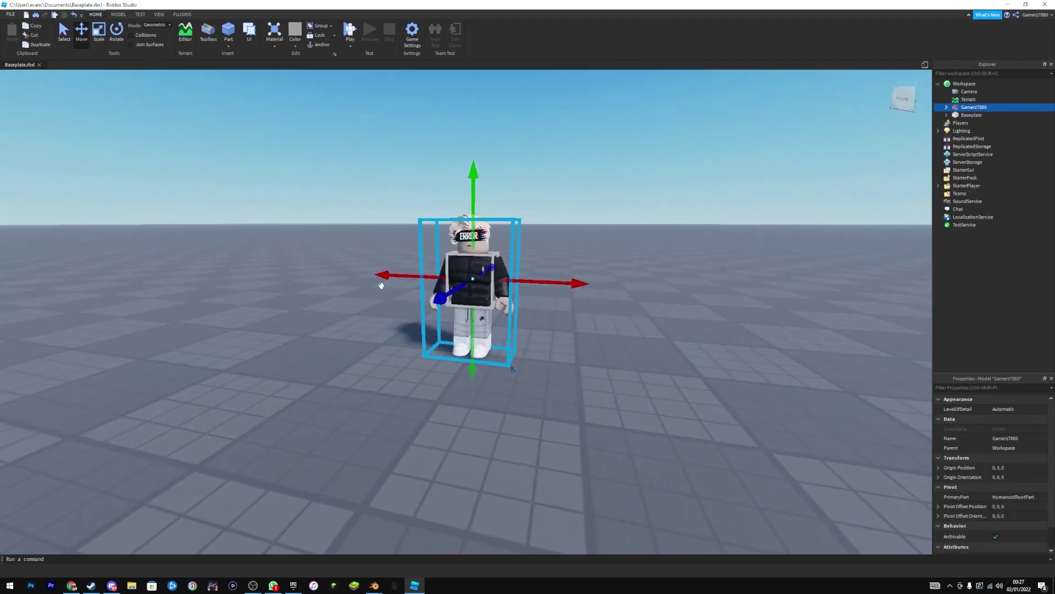
Step: Import the copied Blender animation onto the avatar with the Blender Animations plugin, allowing the plugin to manage scripts
{"action": "left_click", "coordinate": [182, 15]}
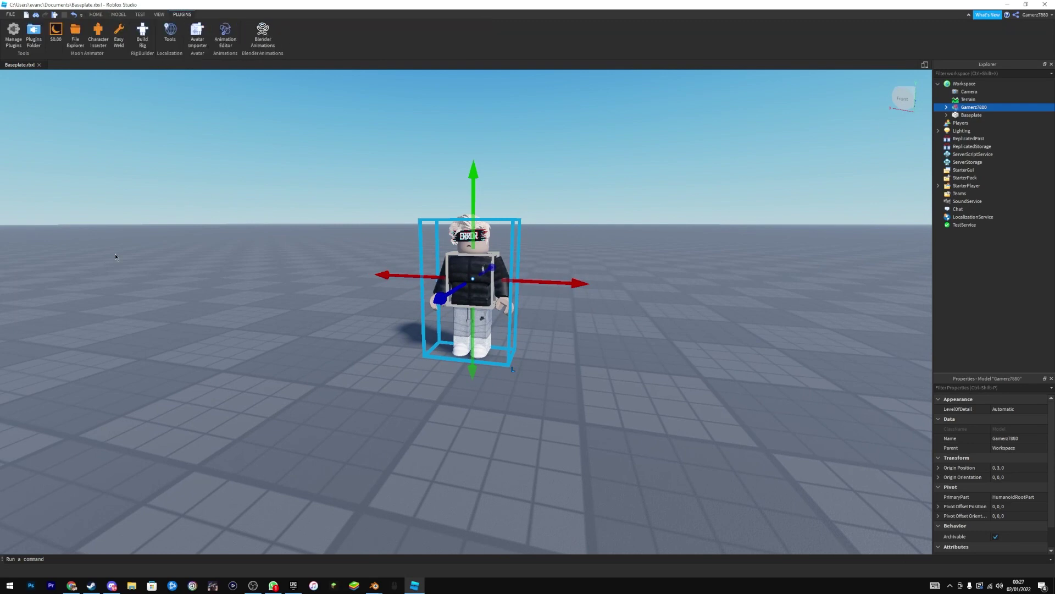
{"action": "left_click", "coordinate": [263, 34]}
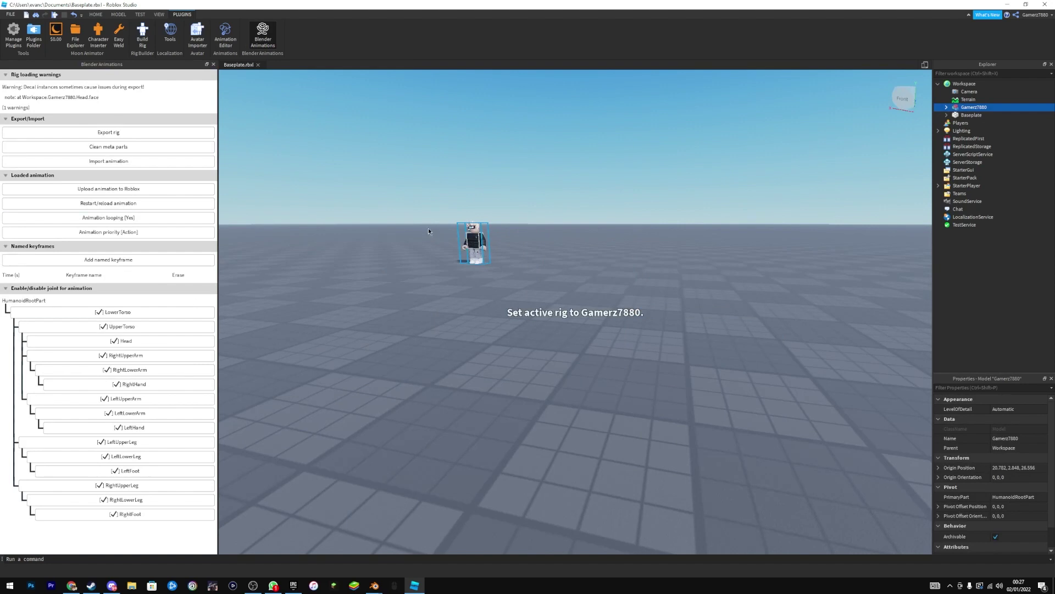
{"action": "left_click", "coordinate": [135, 162]}
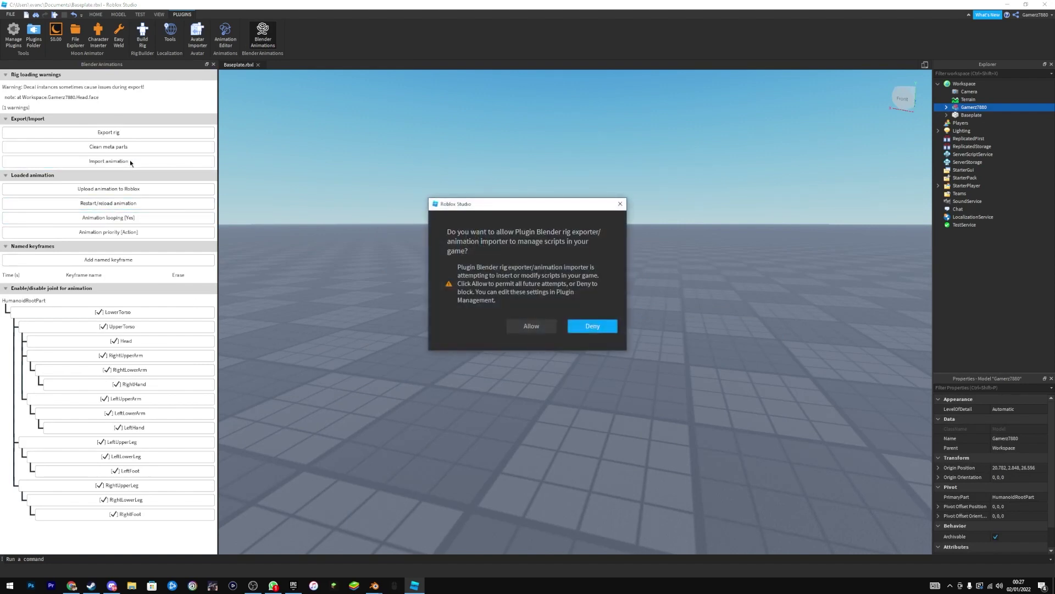
{"action": "left_click", "coordinate": [531, 326]}
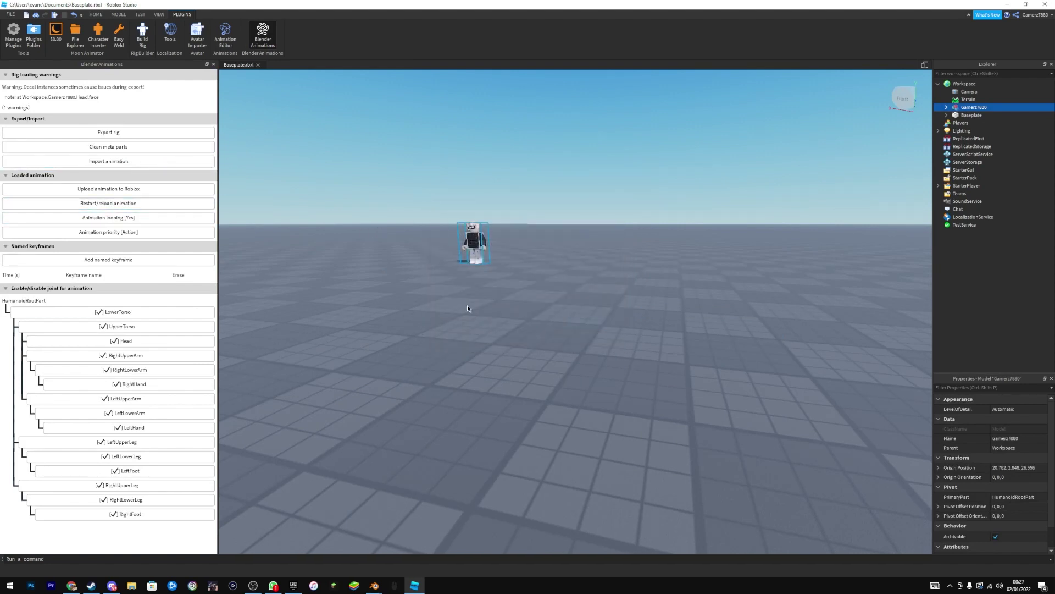
{"action": "left_click", "coordinate": [147, 164]}
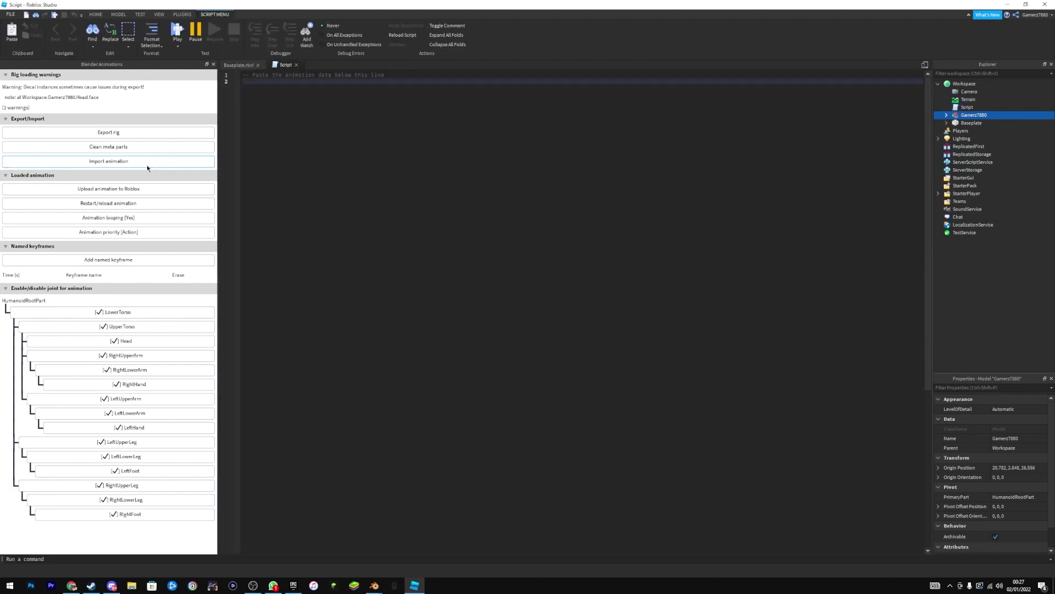
{"action": "key", "text": "ctrl+v"}
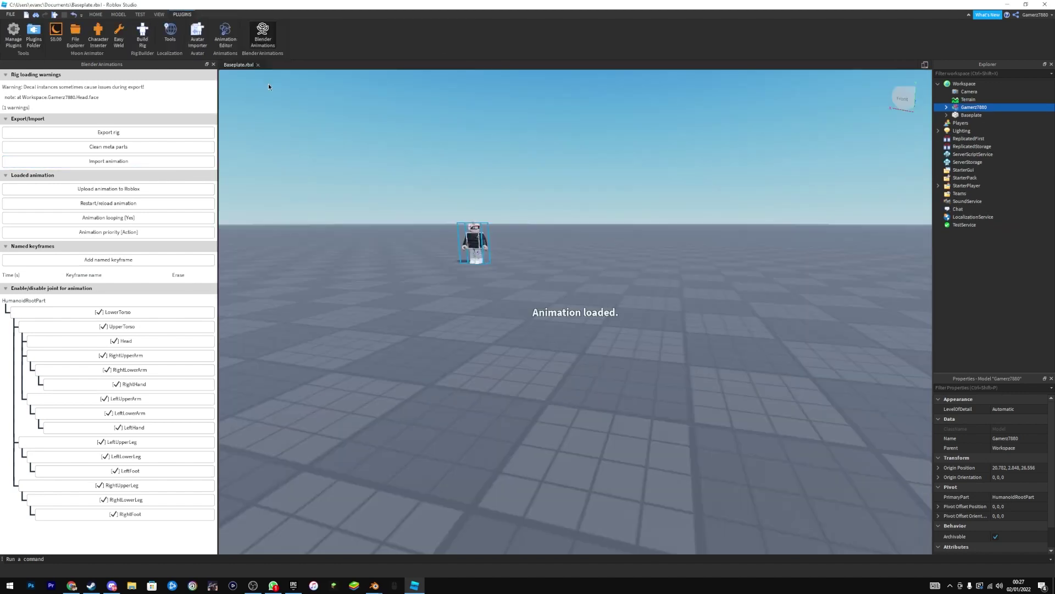
Step: Examine the imported animation on the avatar up close and from the front
{"action": "scroll", "coordinate": [455, 235], "scroll_direction": "up", "scroll_amount": 4}
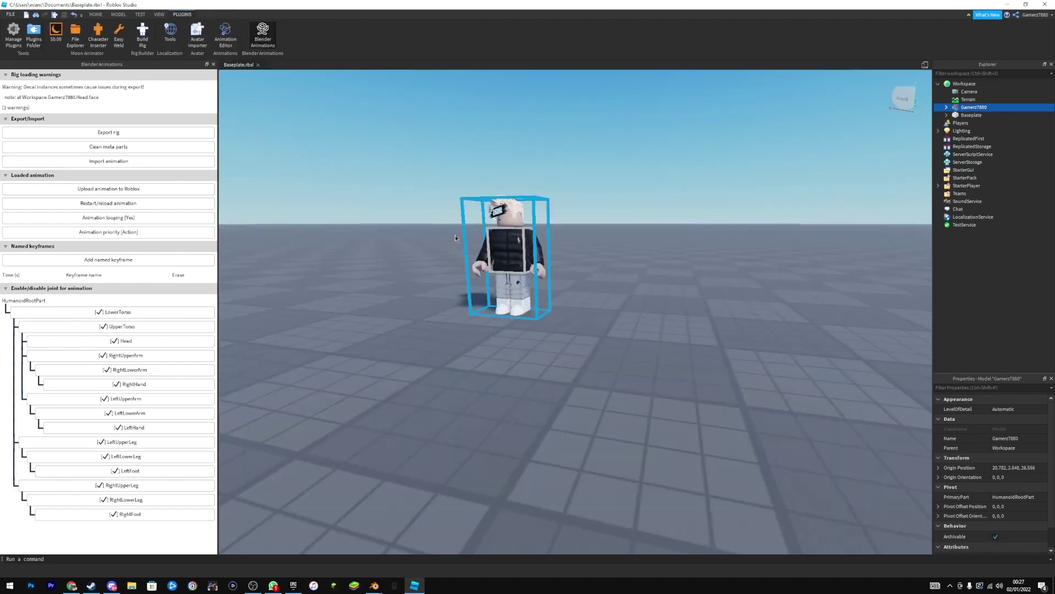
{"action": "scroll", "coordinate": [500, 235], "scroll_direction": "down", "scroll_amount": 2}
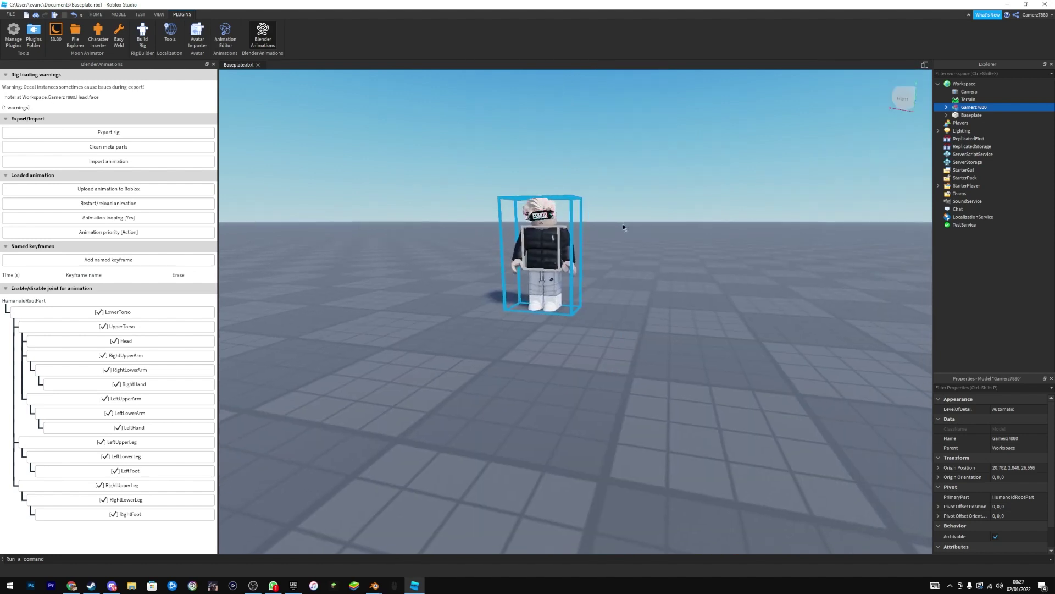
{"action": "right_click_drag", "start_coordinate": [622, 223], "coordinate": [622, 216]}
{"action": "scroll", "coordinate": [624, 210], "scroll_direction": "up", "scroll_amount": 5}
{"action": "key", "text": "f"}
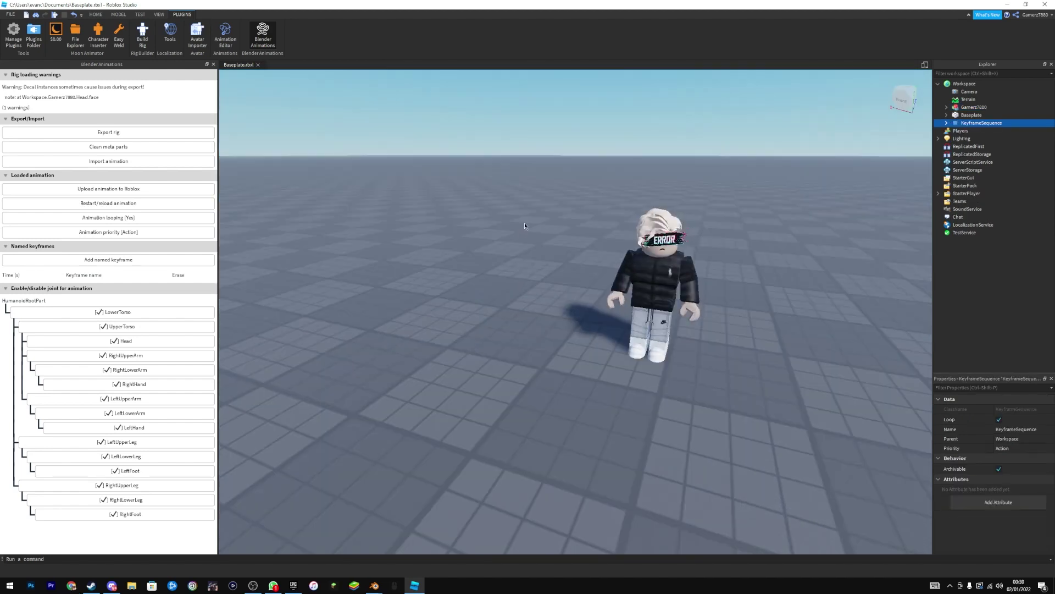
{"action": "right_click_drag", "start_coordinate": [524, 223], "coordinate": [625, 214]}
{"action": "scroll", "coordinate": [524, 223], "scroll_direction": "up", "scroll_amount": 3}
{"action": "scroll", "coordinate": [631, 214], "scroll_direction": "down", "scroll_amount": 2}
{"action": "scroll", "coordinate": [641, 209], "scroll_direction": "up", "scroll_amount": 1}
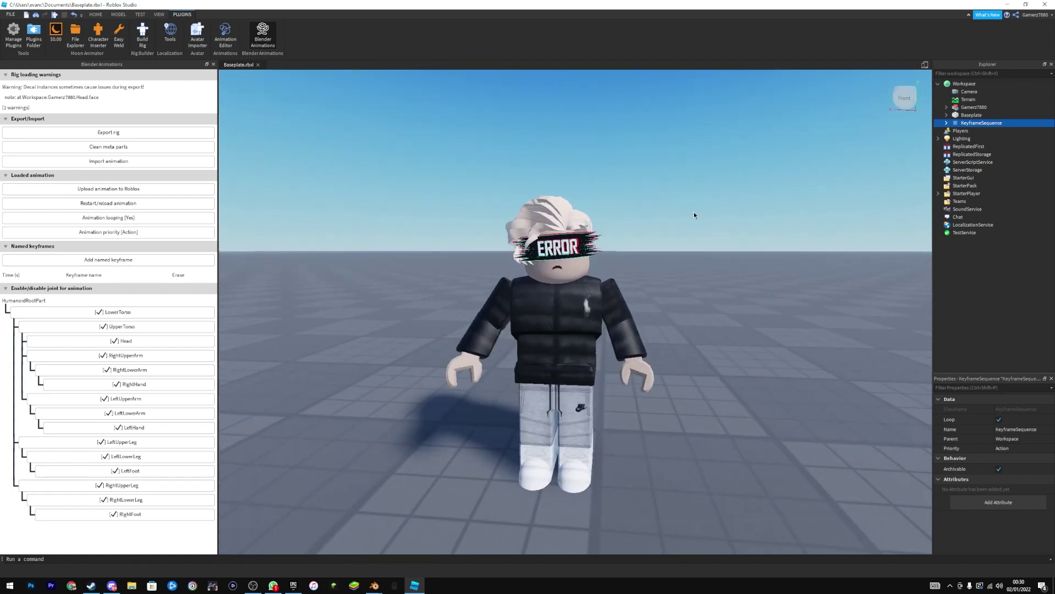